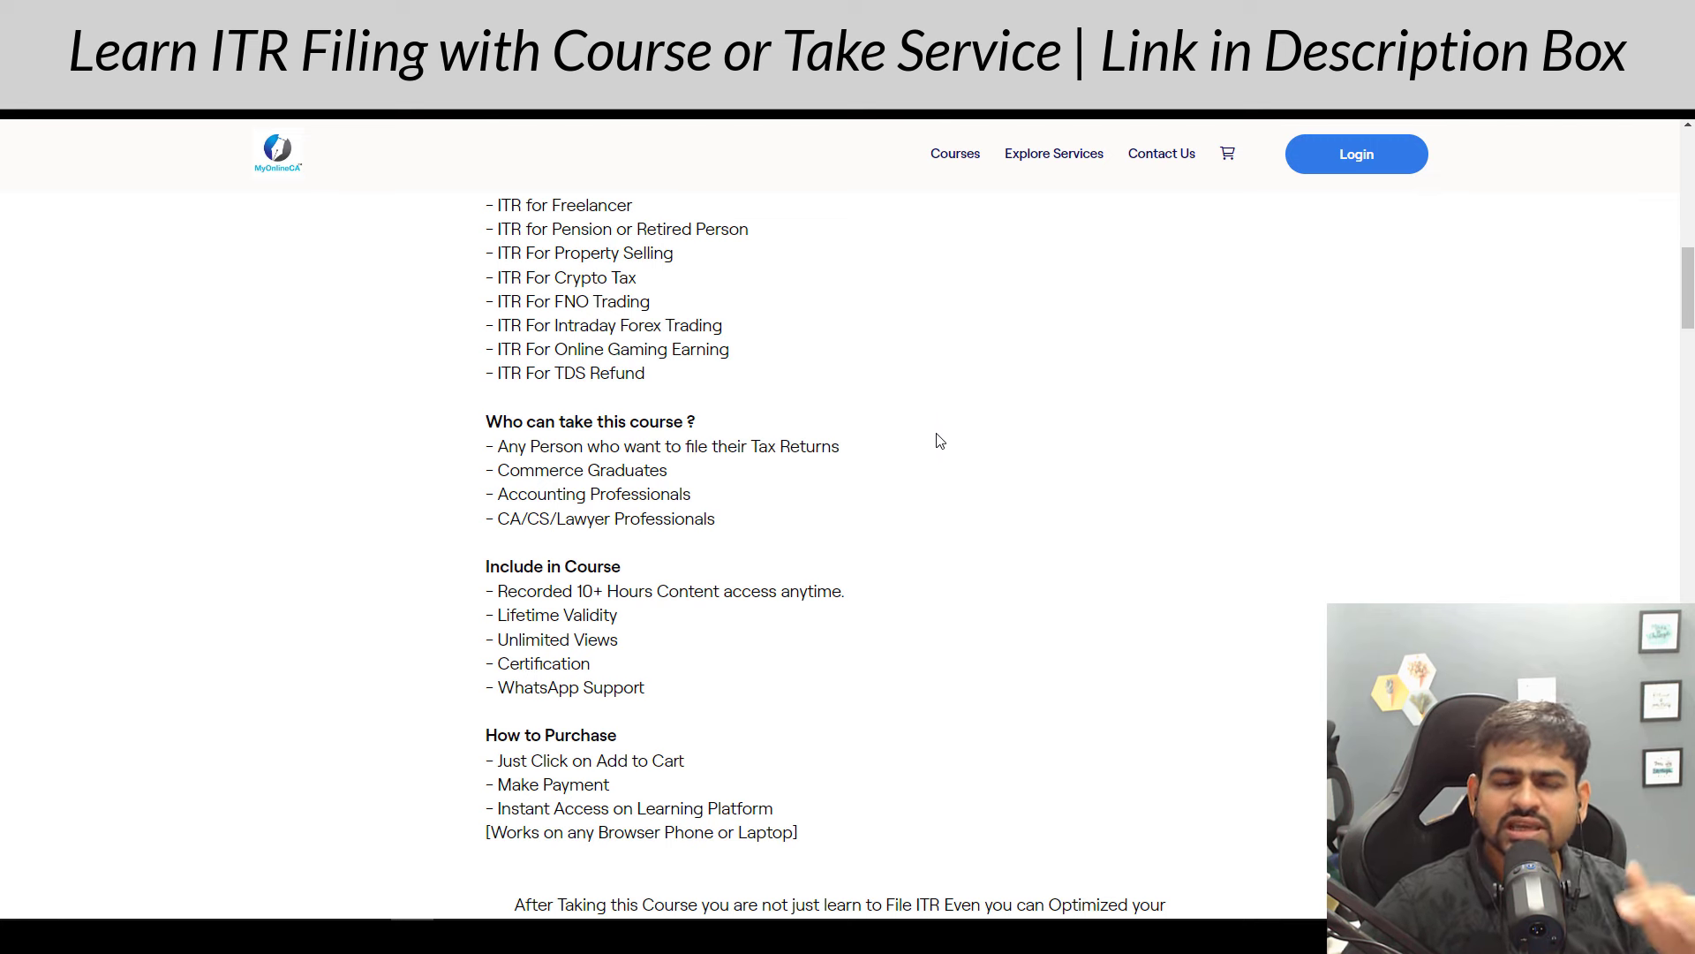
Step: Switch to the slides PDF and examine the Section 24 and 80C rules under Deductions for Home Loan
key(ctrl+Tab)
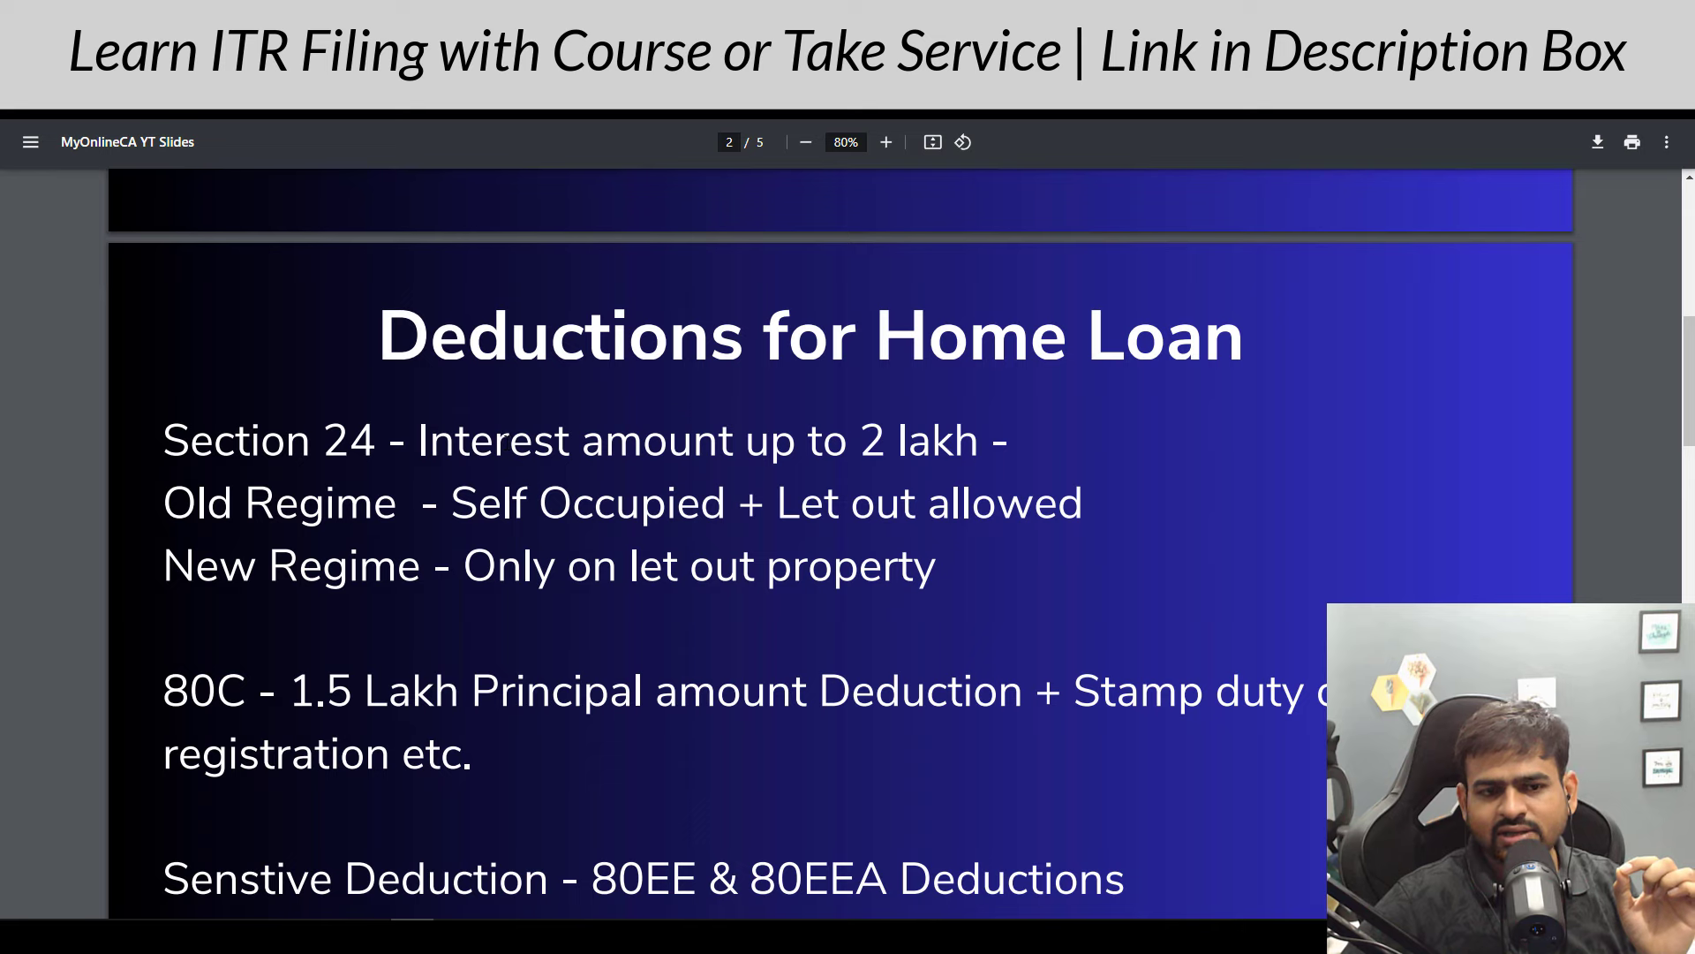
drag(554, 494, 730, 496)
drag(856, 505, 995, 505)
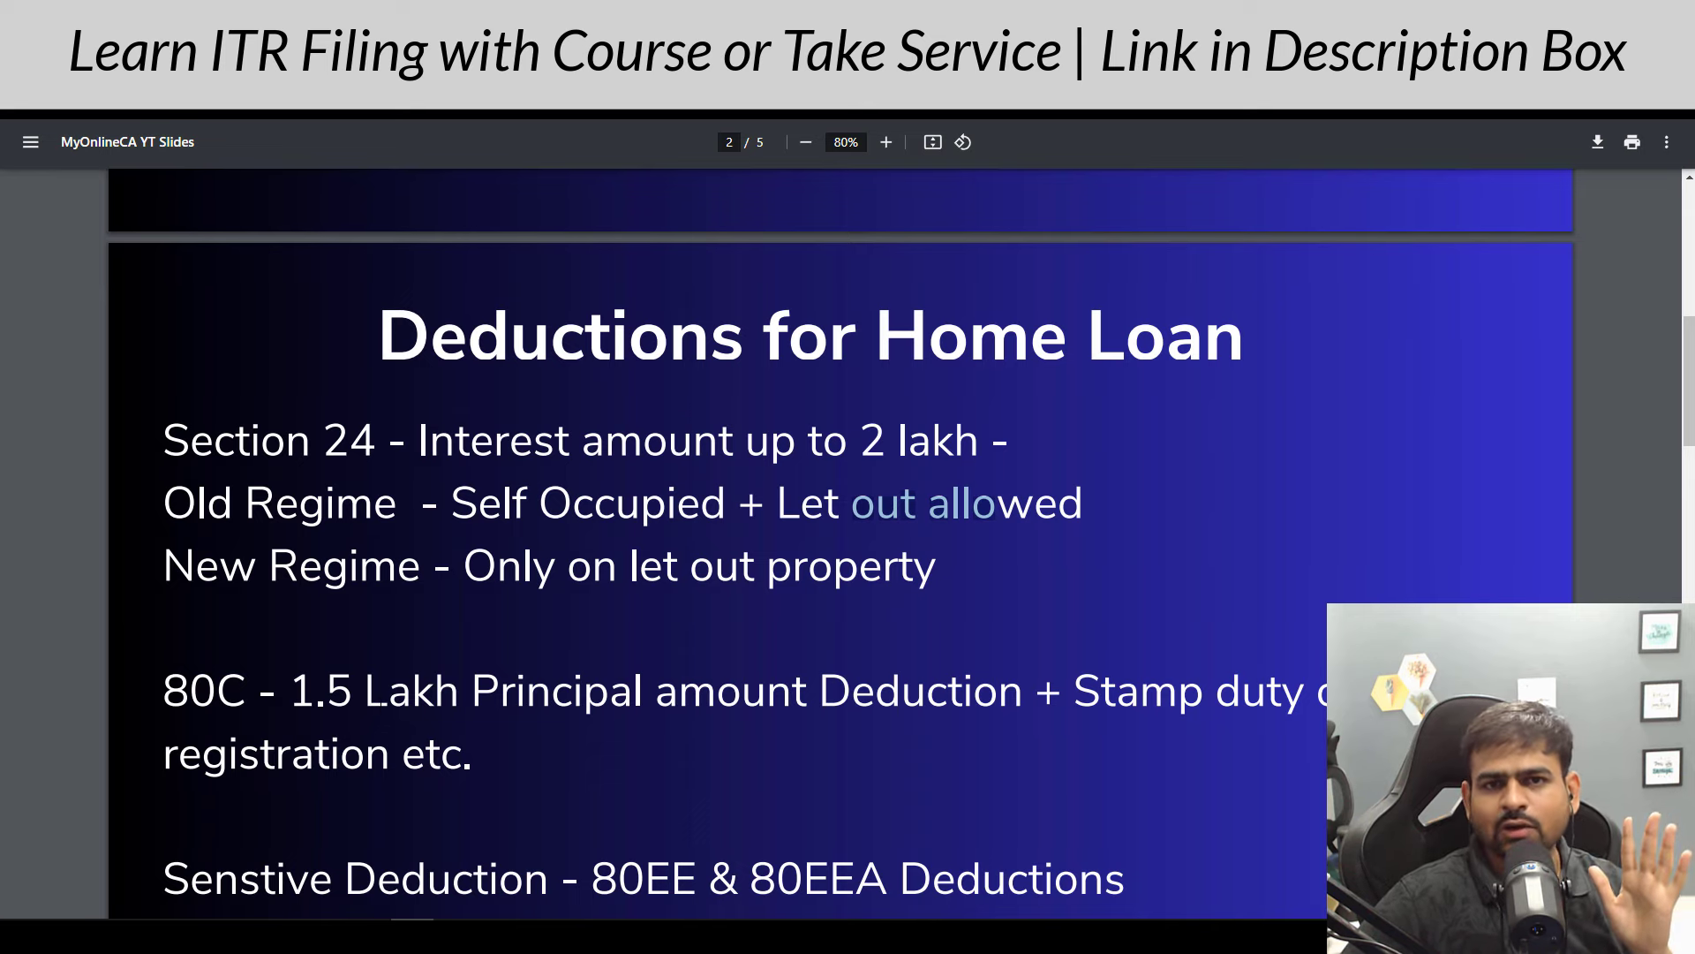
scroll(575, 734, down, 2)
drag(589, 690, 753, 693)
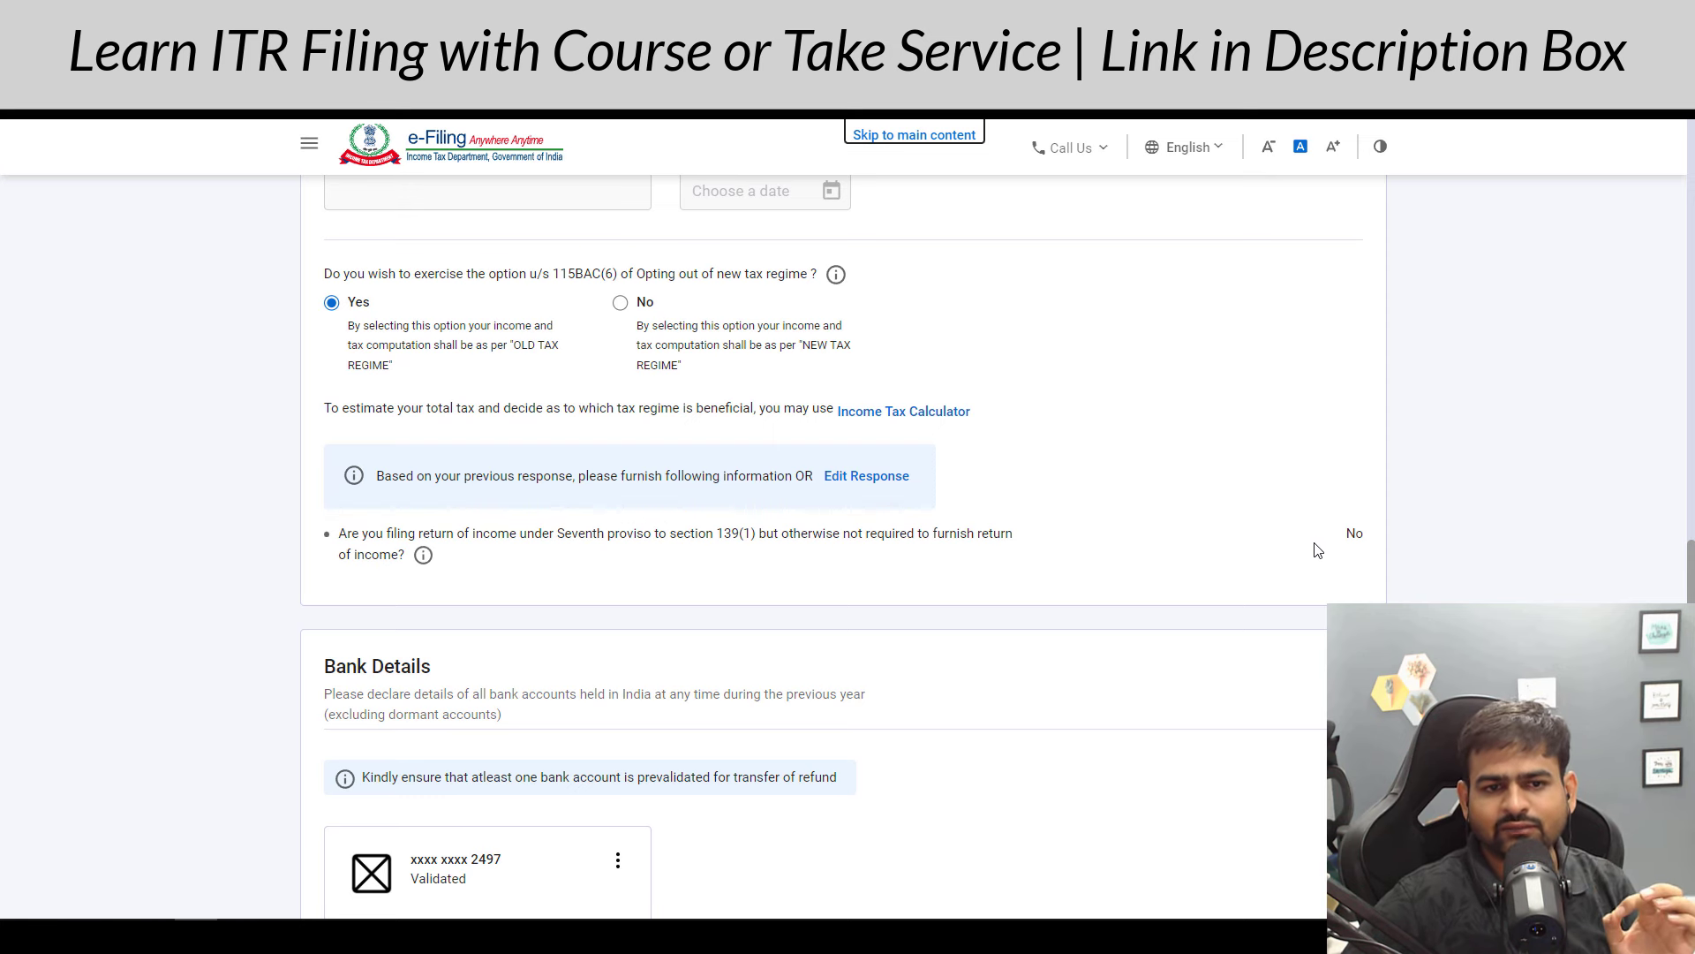
Step: In the ITR-1 gross total income section, start a house property entry and set its type to Self Occupied
drag(618, 274, 759, 290)
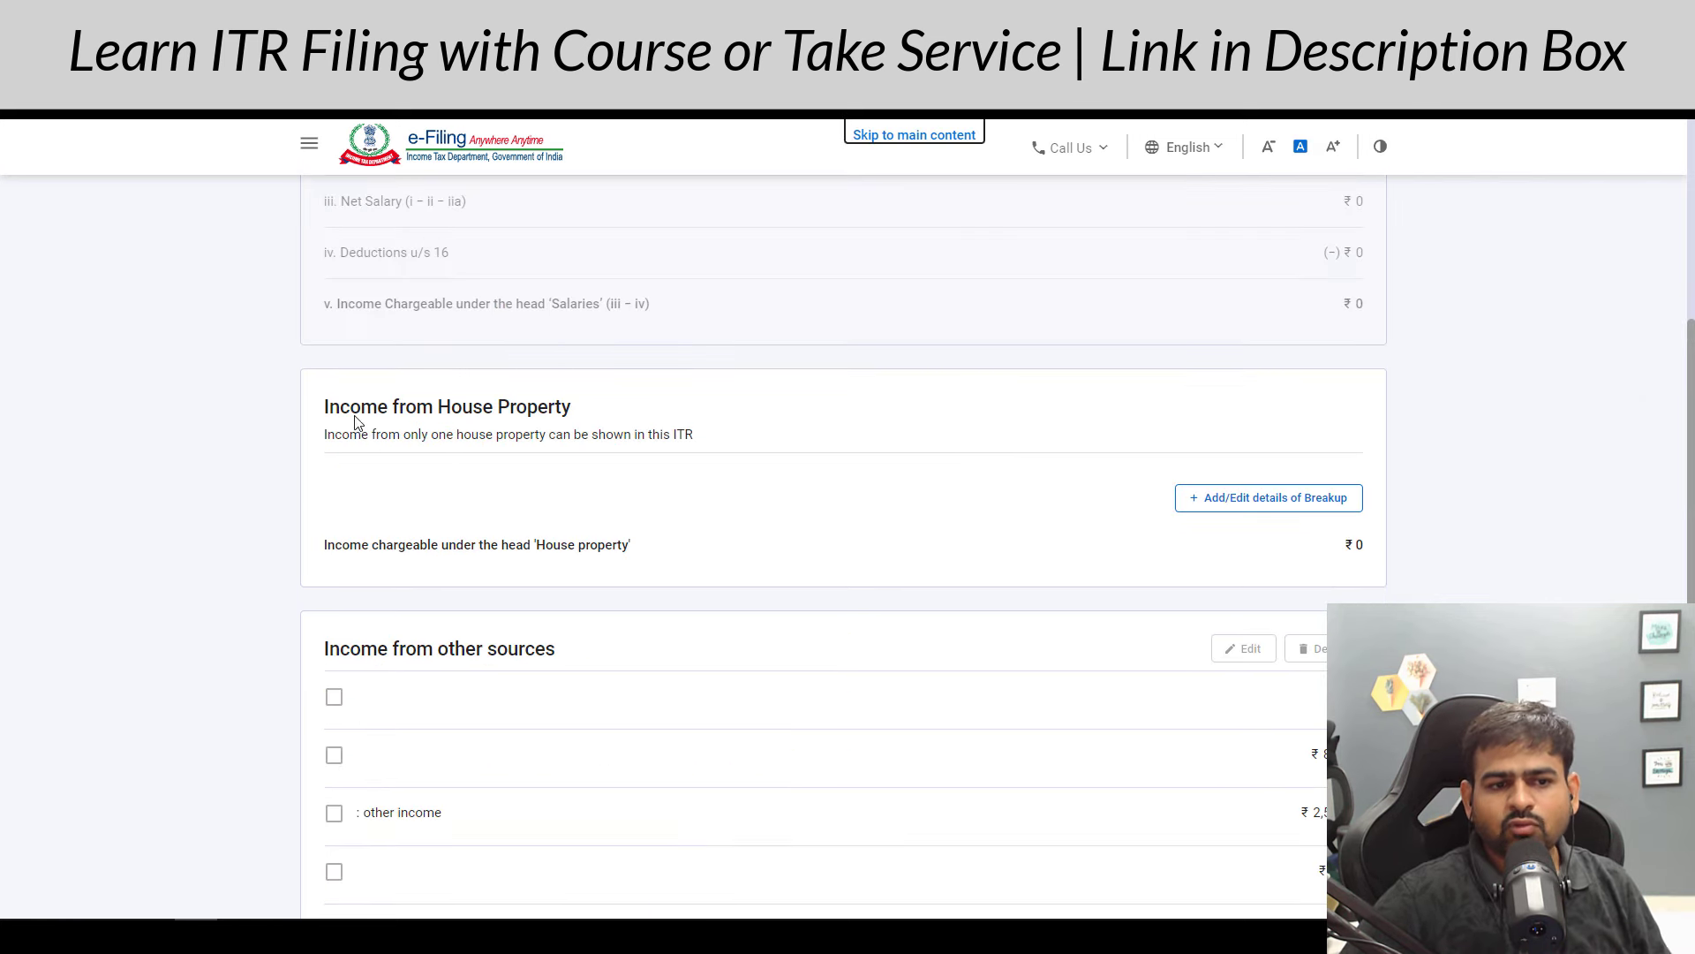
drag(351, 412, 547, 411)
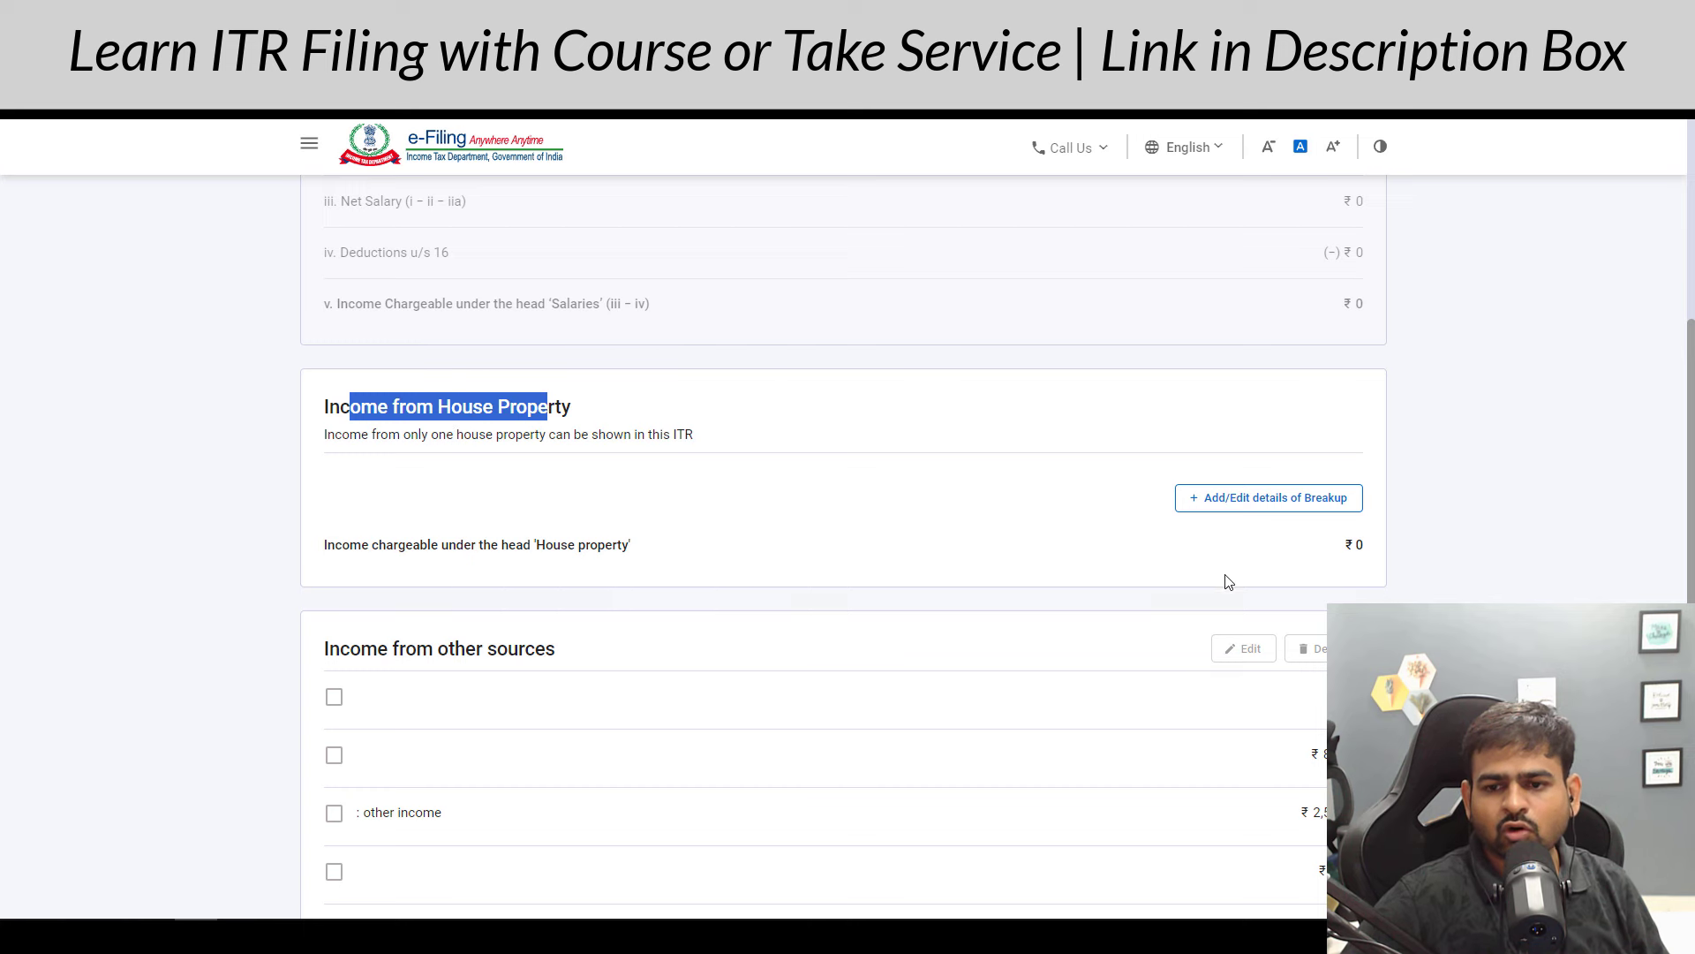
scroll(1138, 563, up, 4)
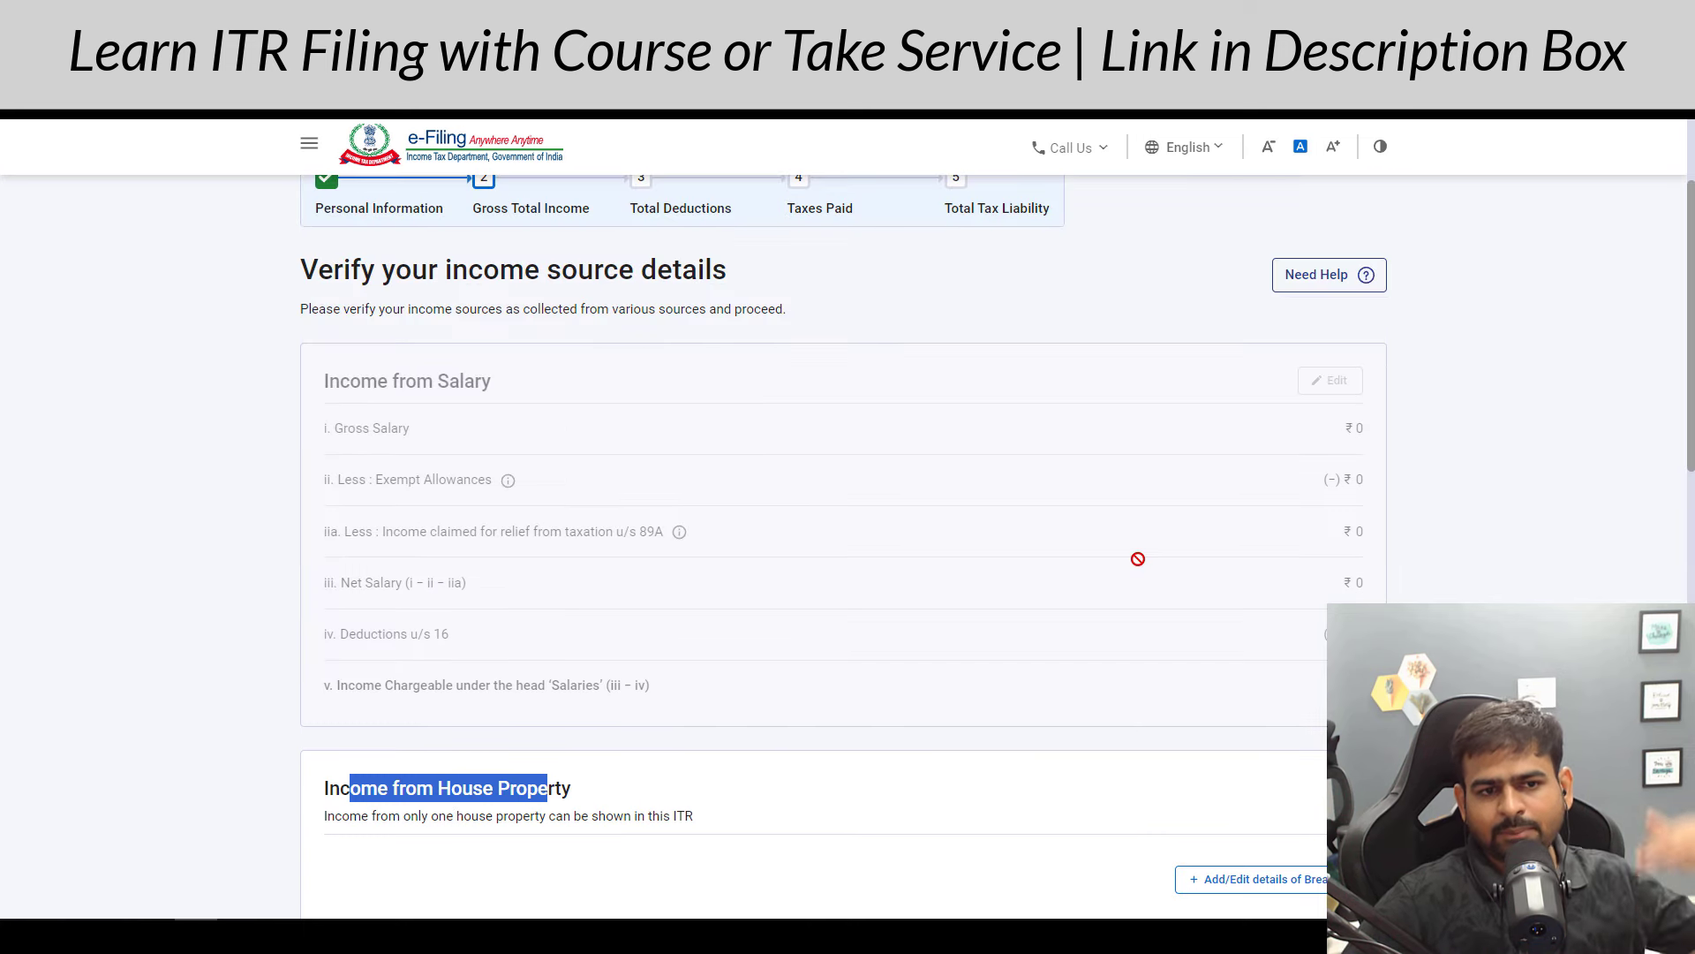
scroll(574, 466, down, 4)
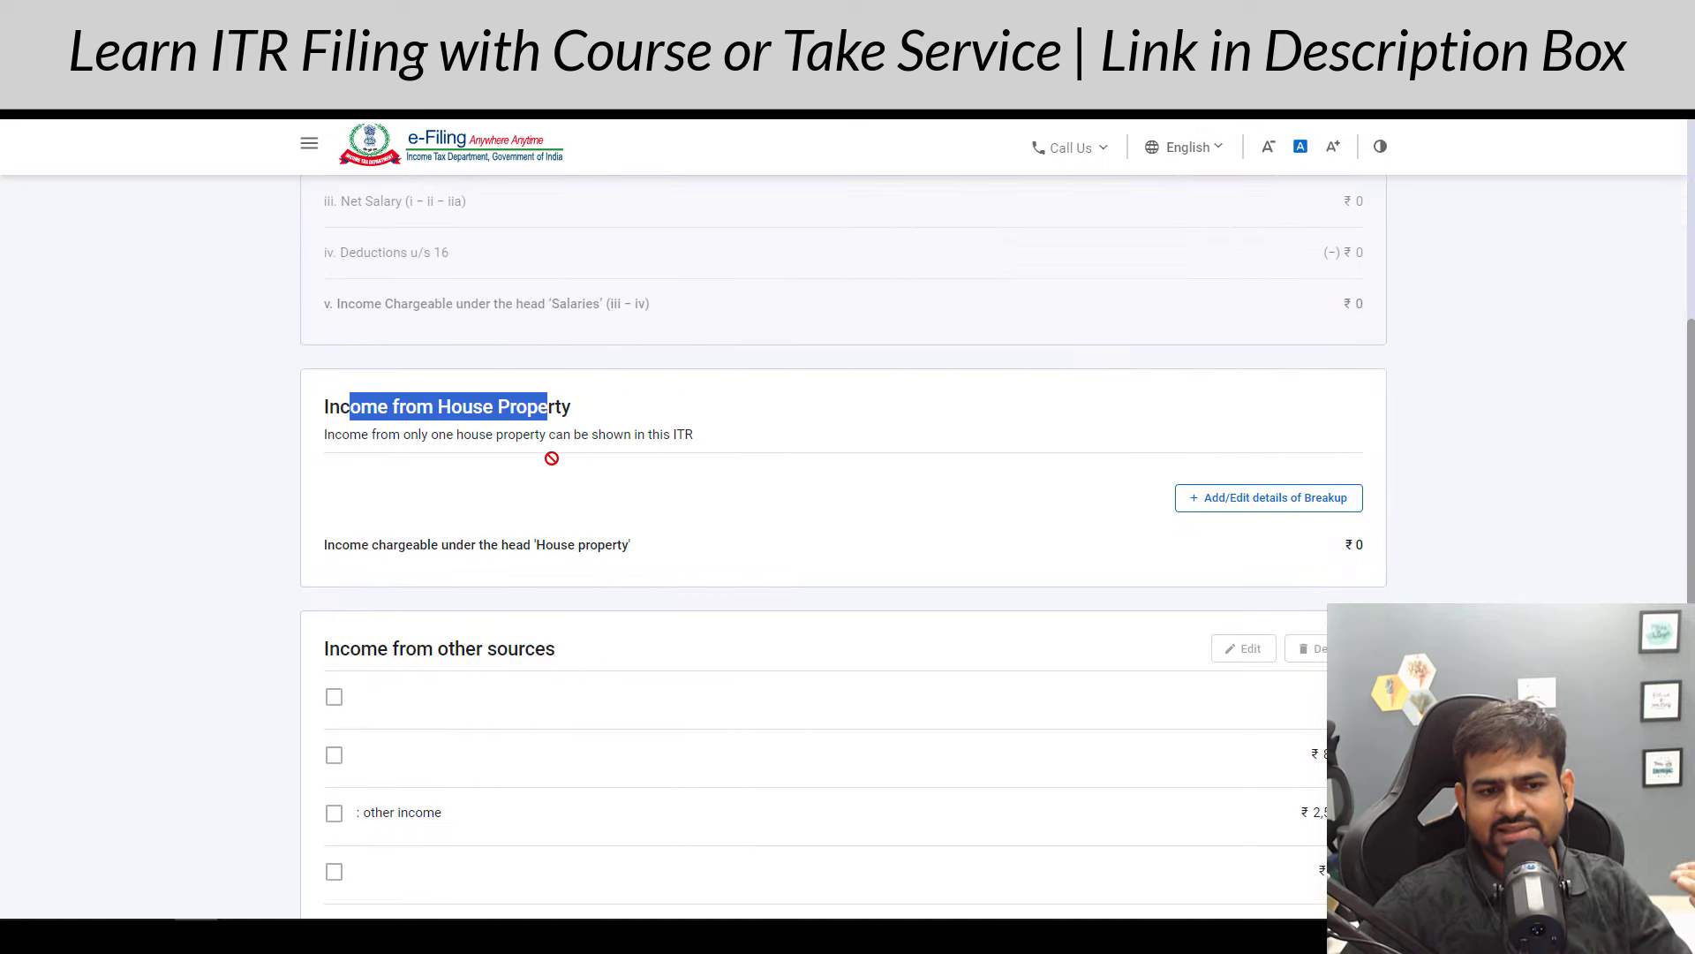
scroll(554, 461, down, 2)
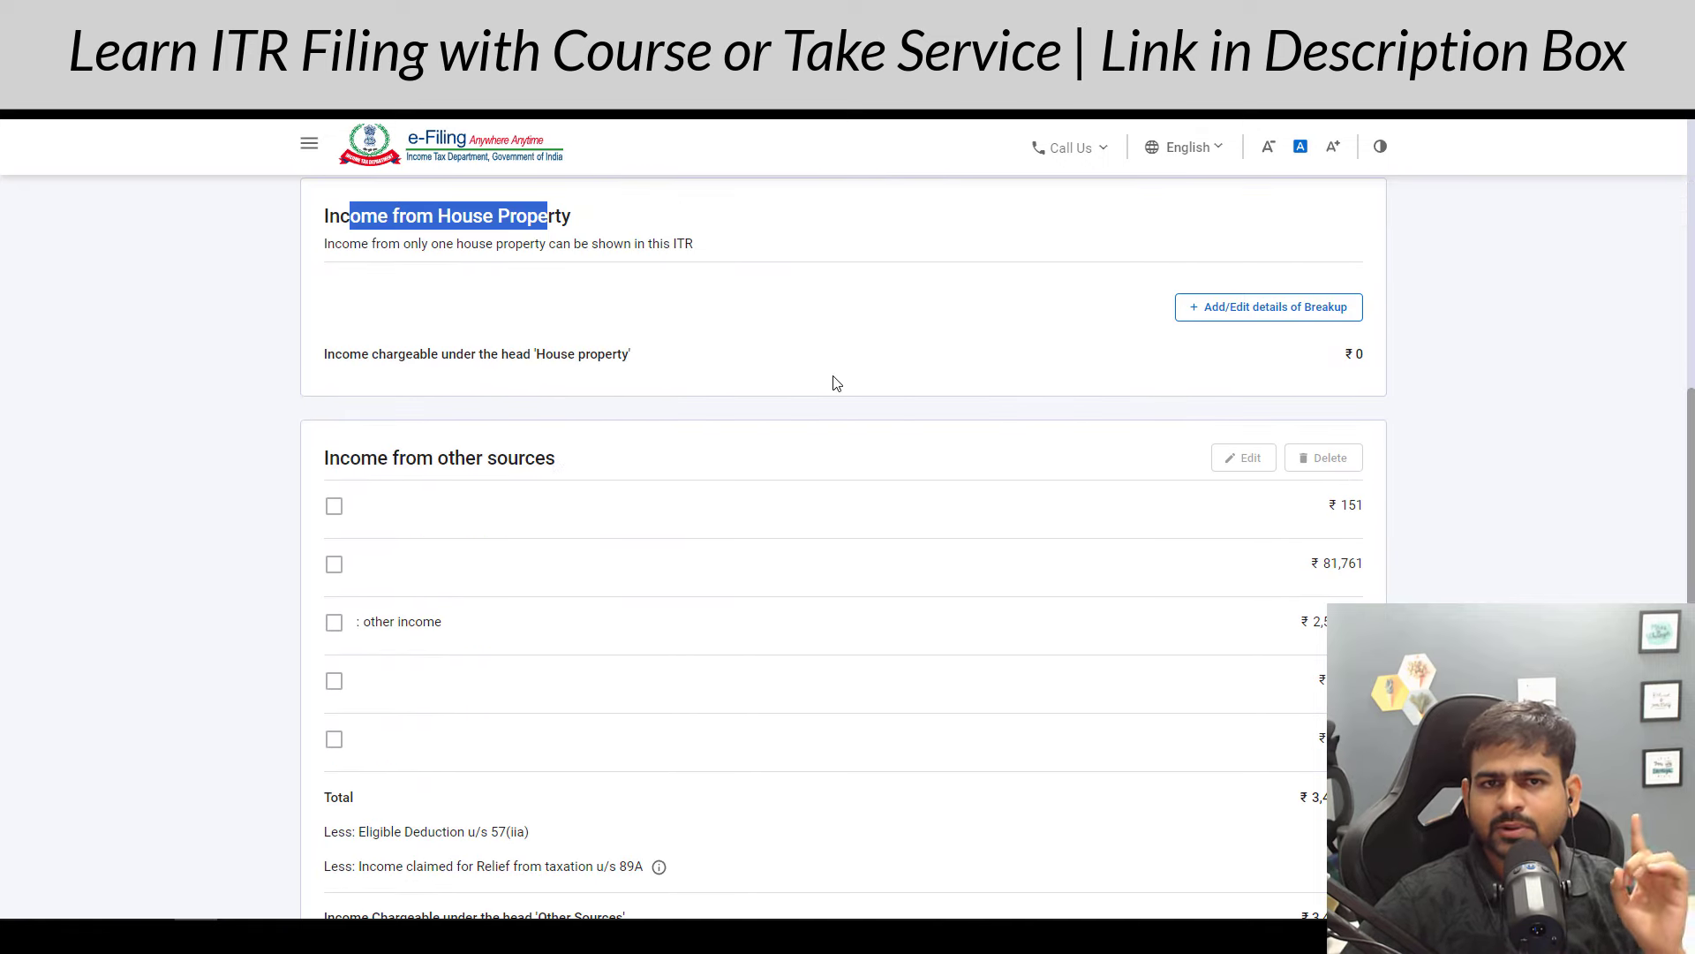
click(1300, 316)
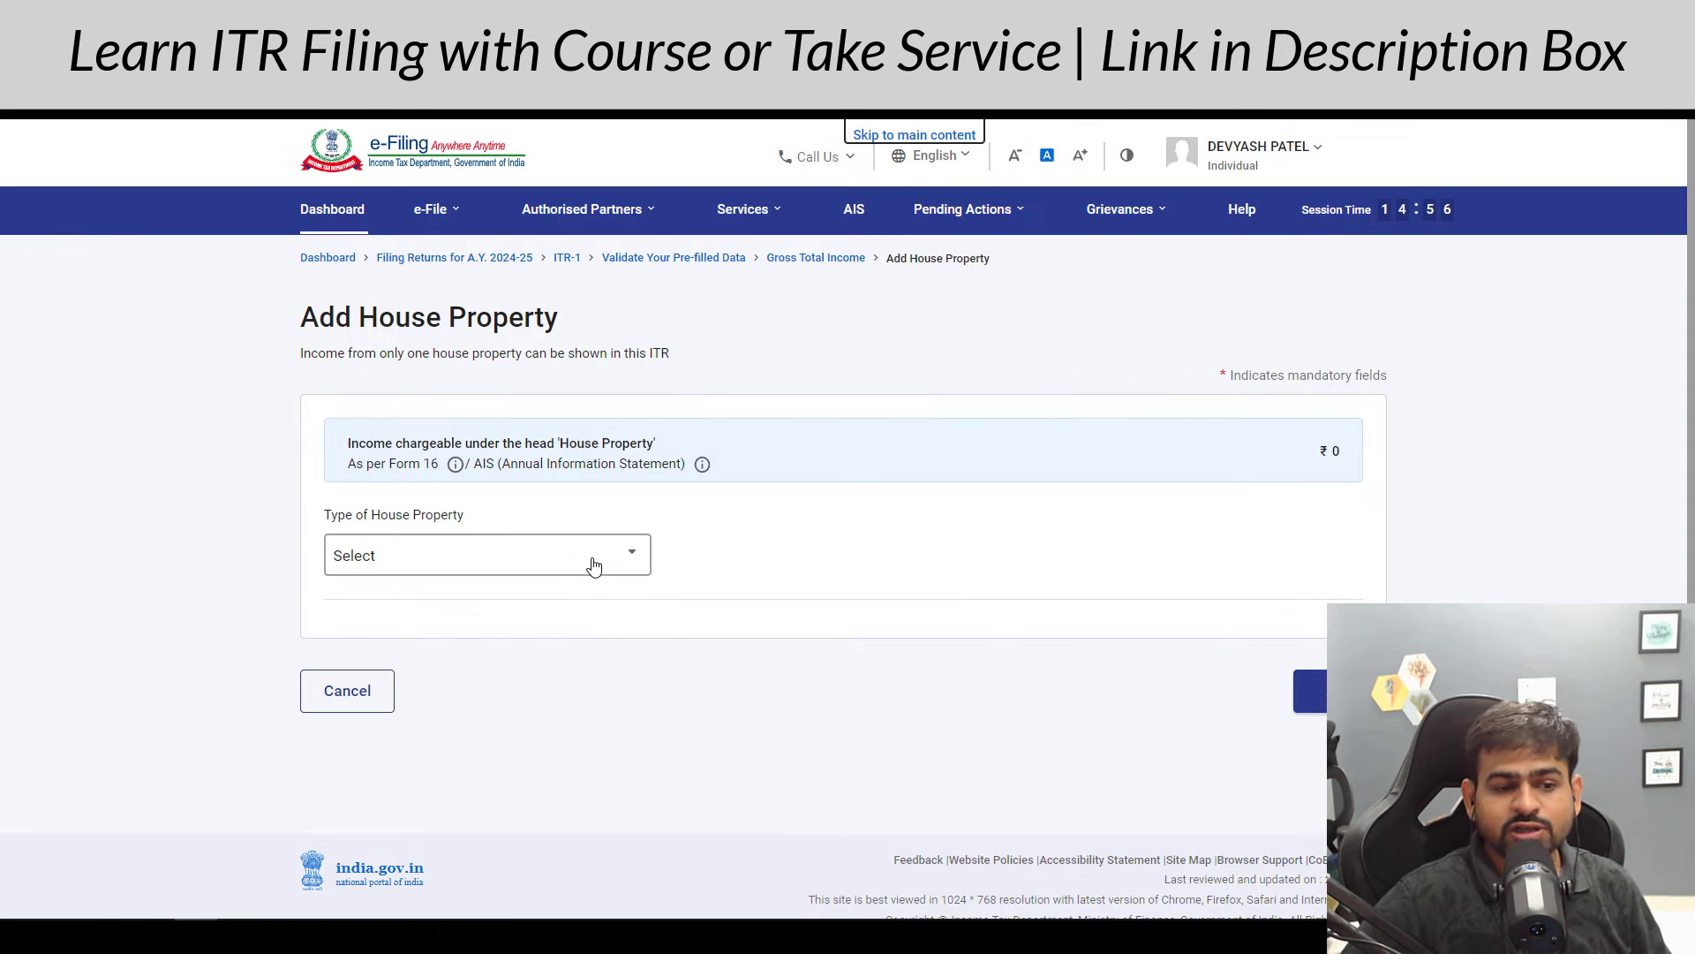
click(593, 564)
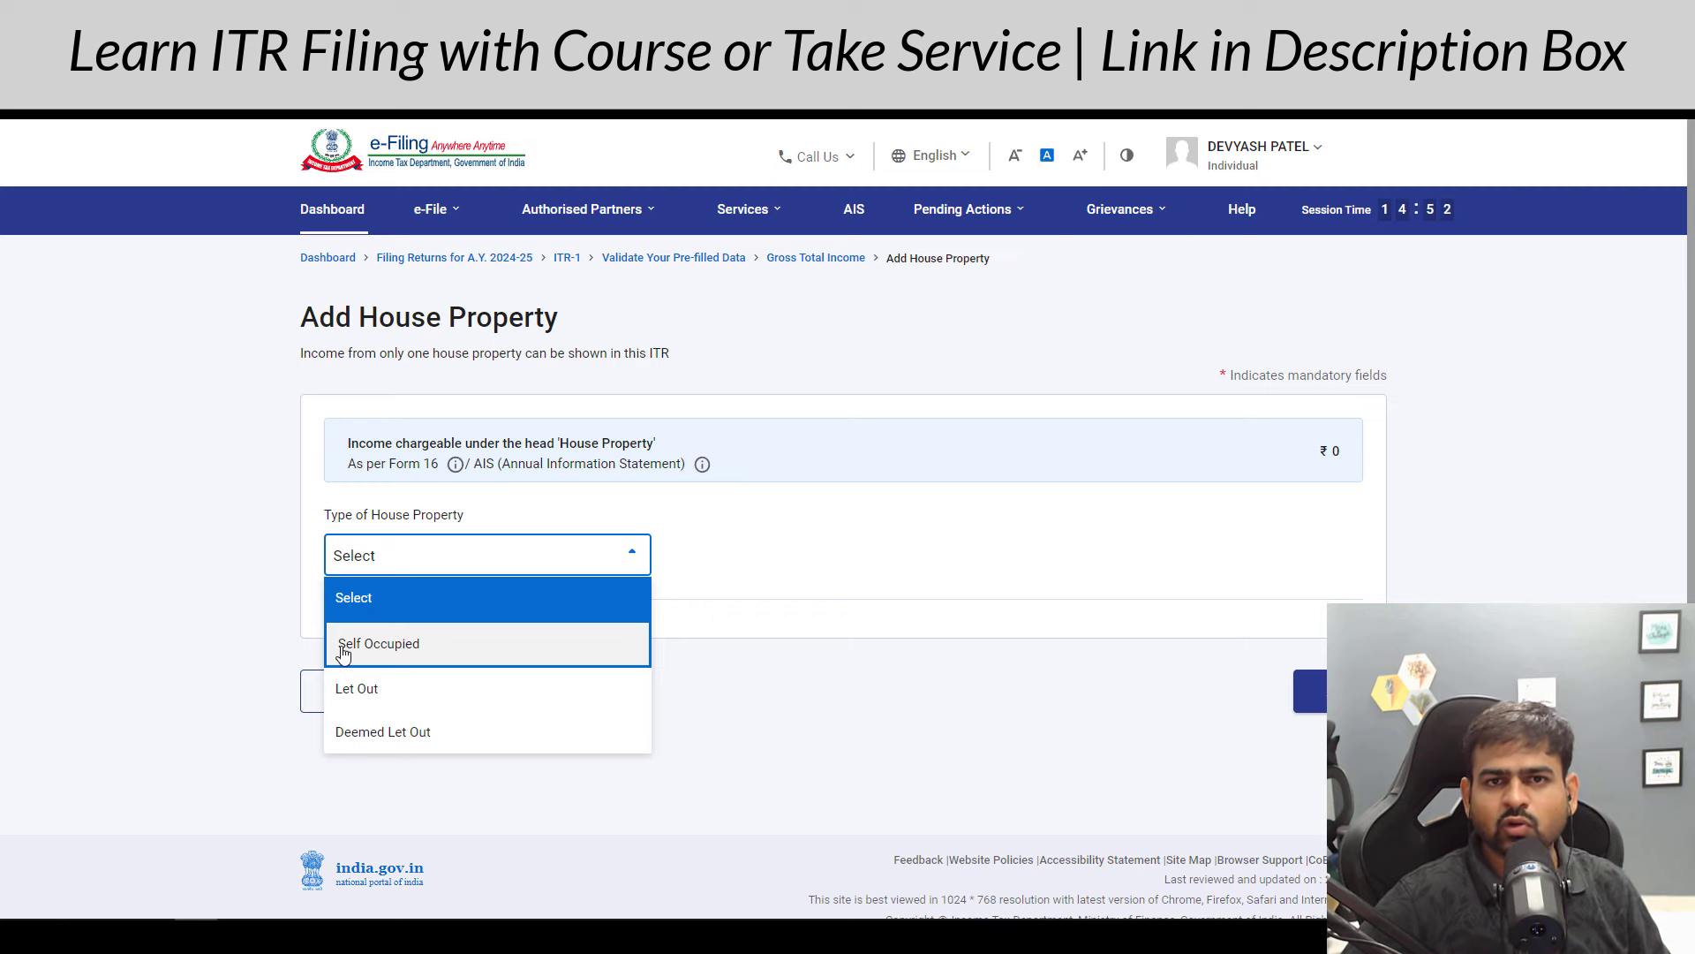
click(381, 654)
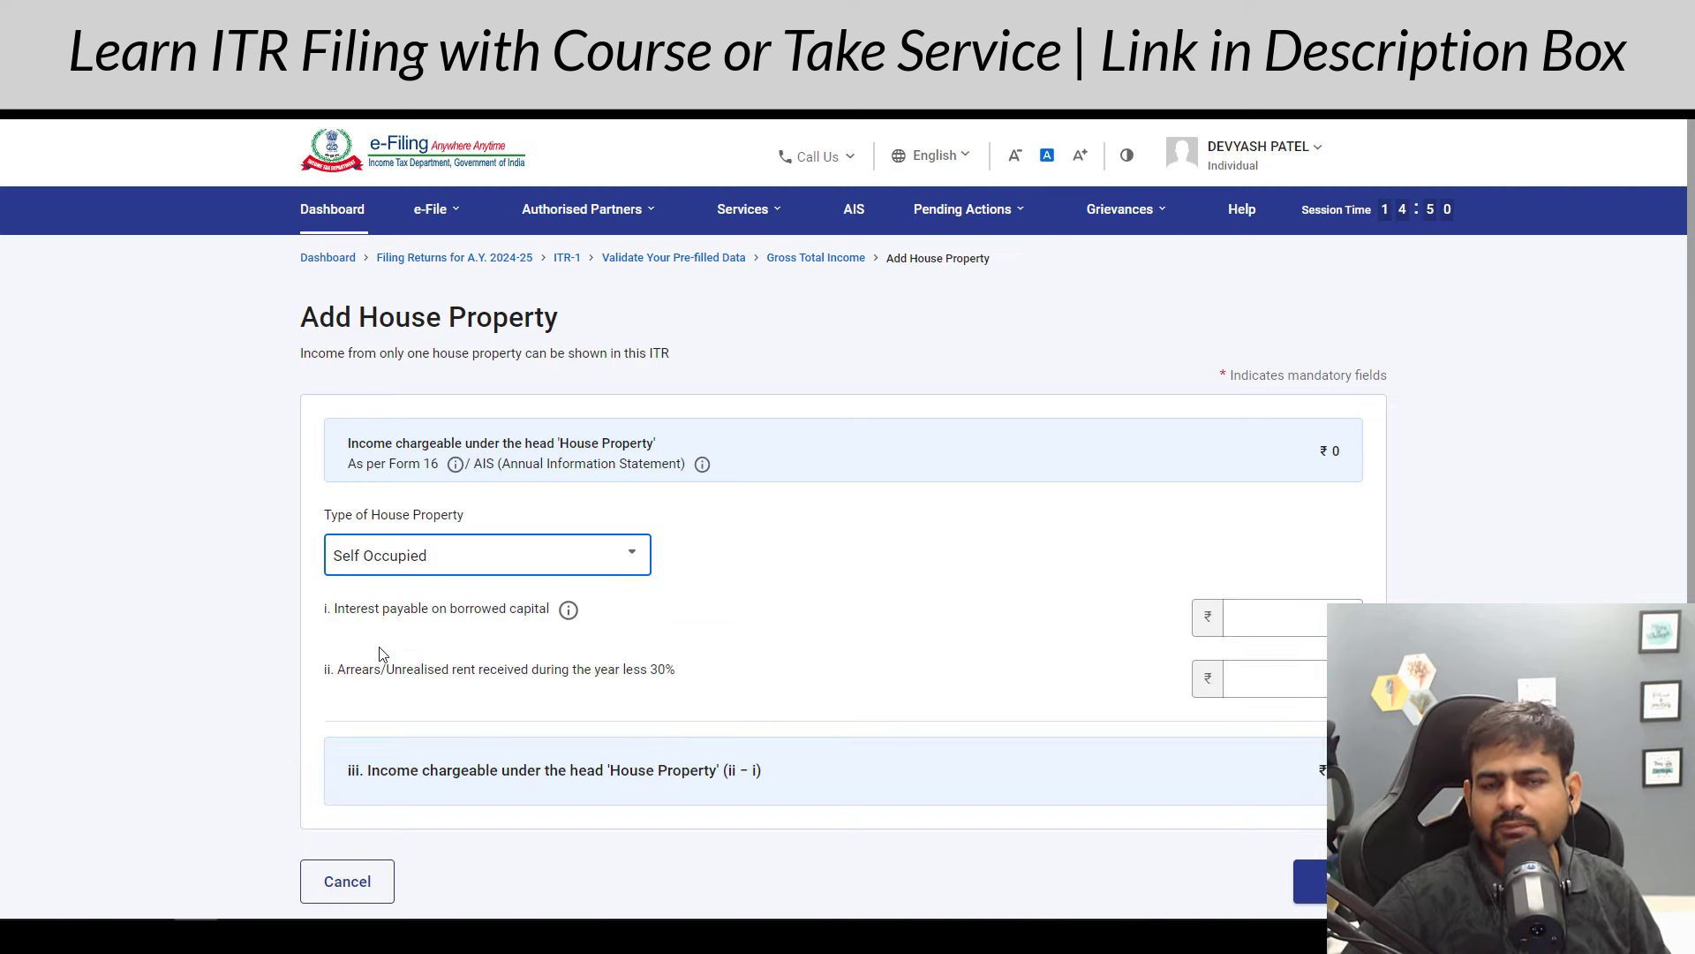
Step: Enter 200000 as the interest payable on borrowed capital for the self-occupied property and submit the entry
drag(386, 668, 465, 668)
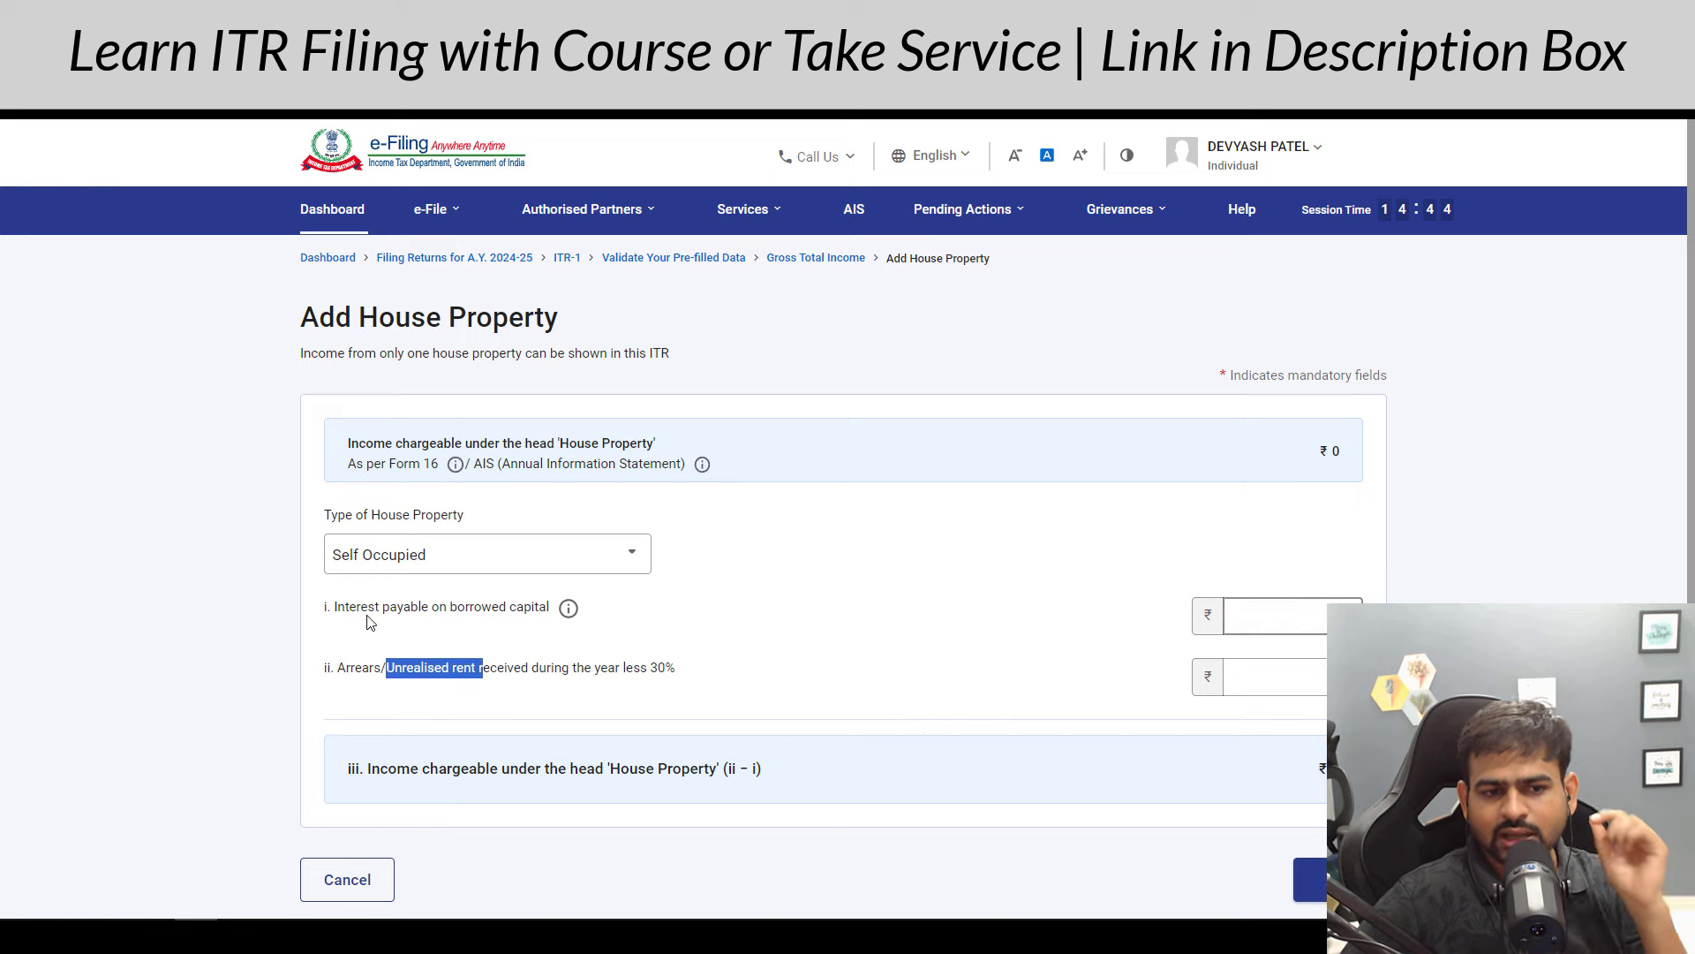
drag(368, 616, 561, 610)
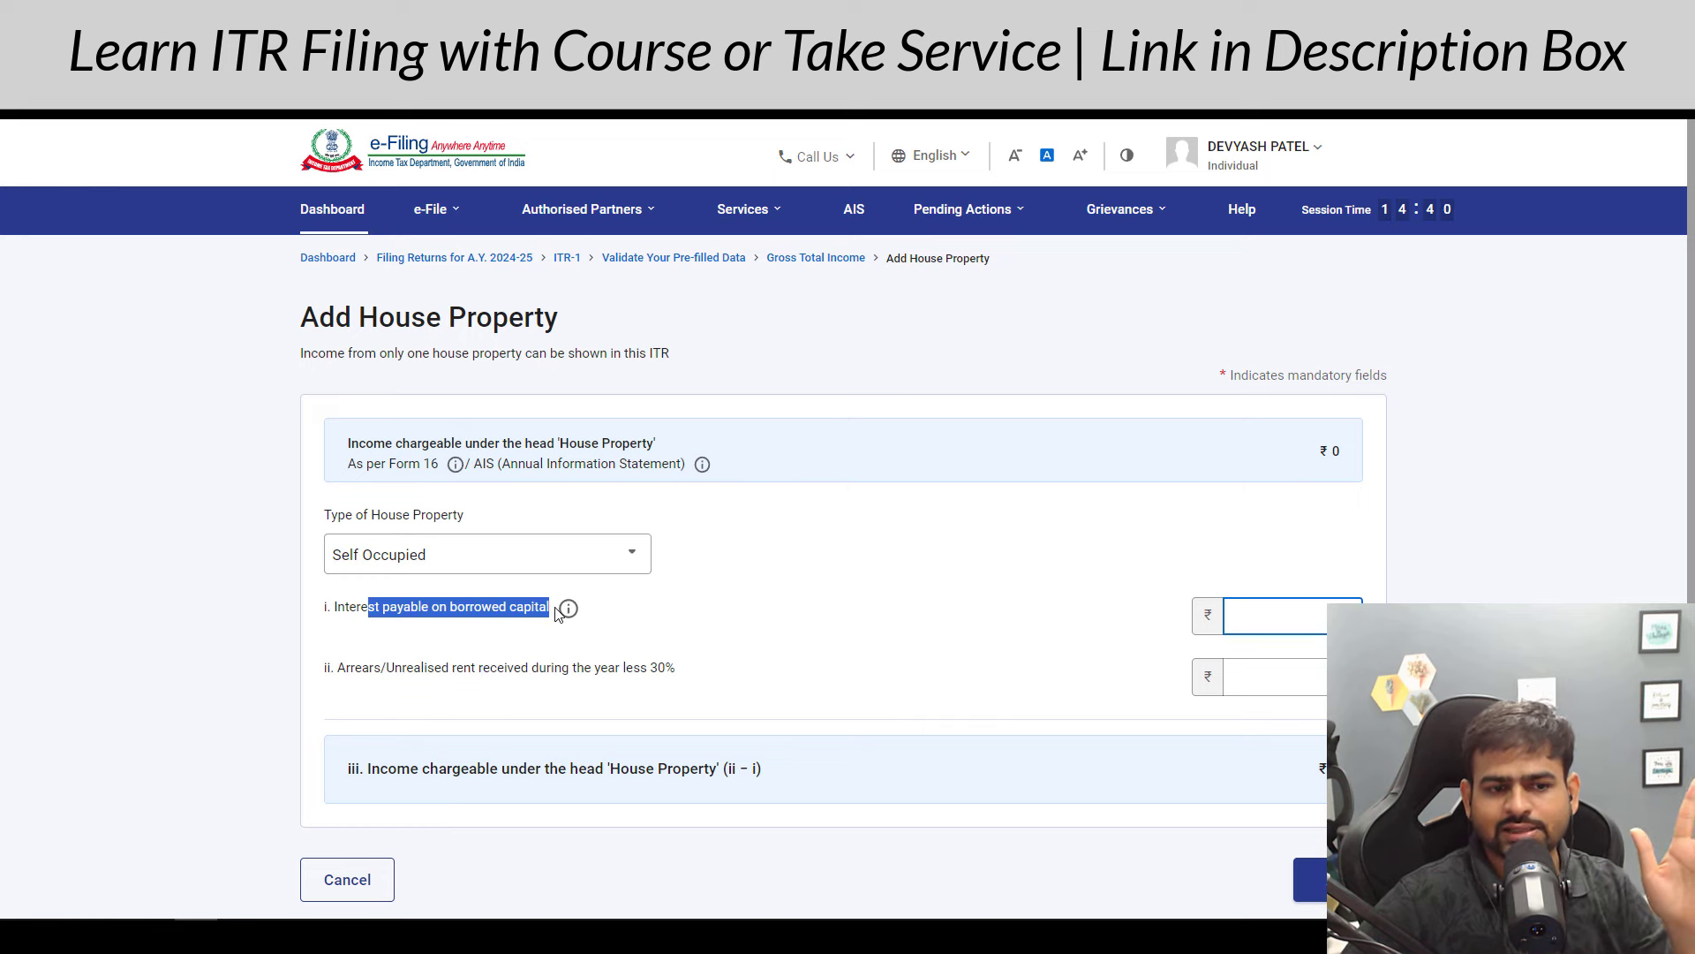
click(494, 628)
drag(335, 613, 523, 618)
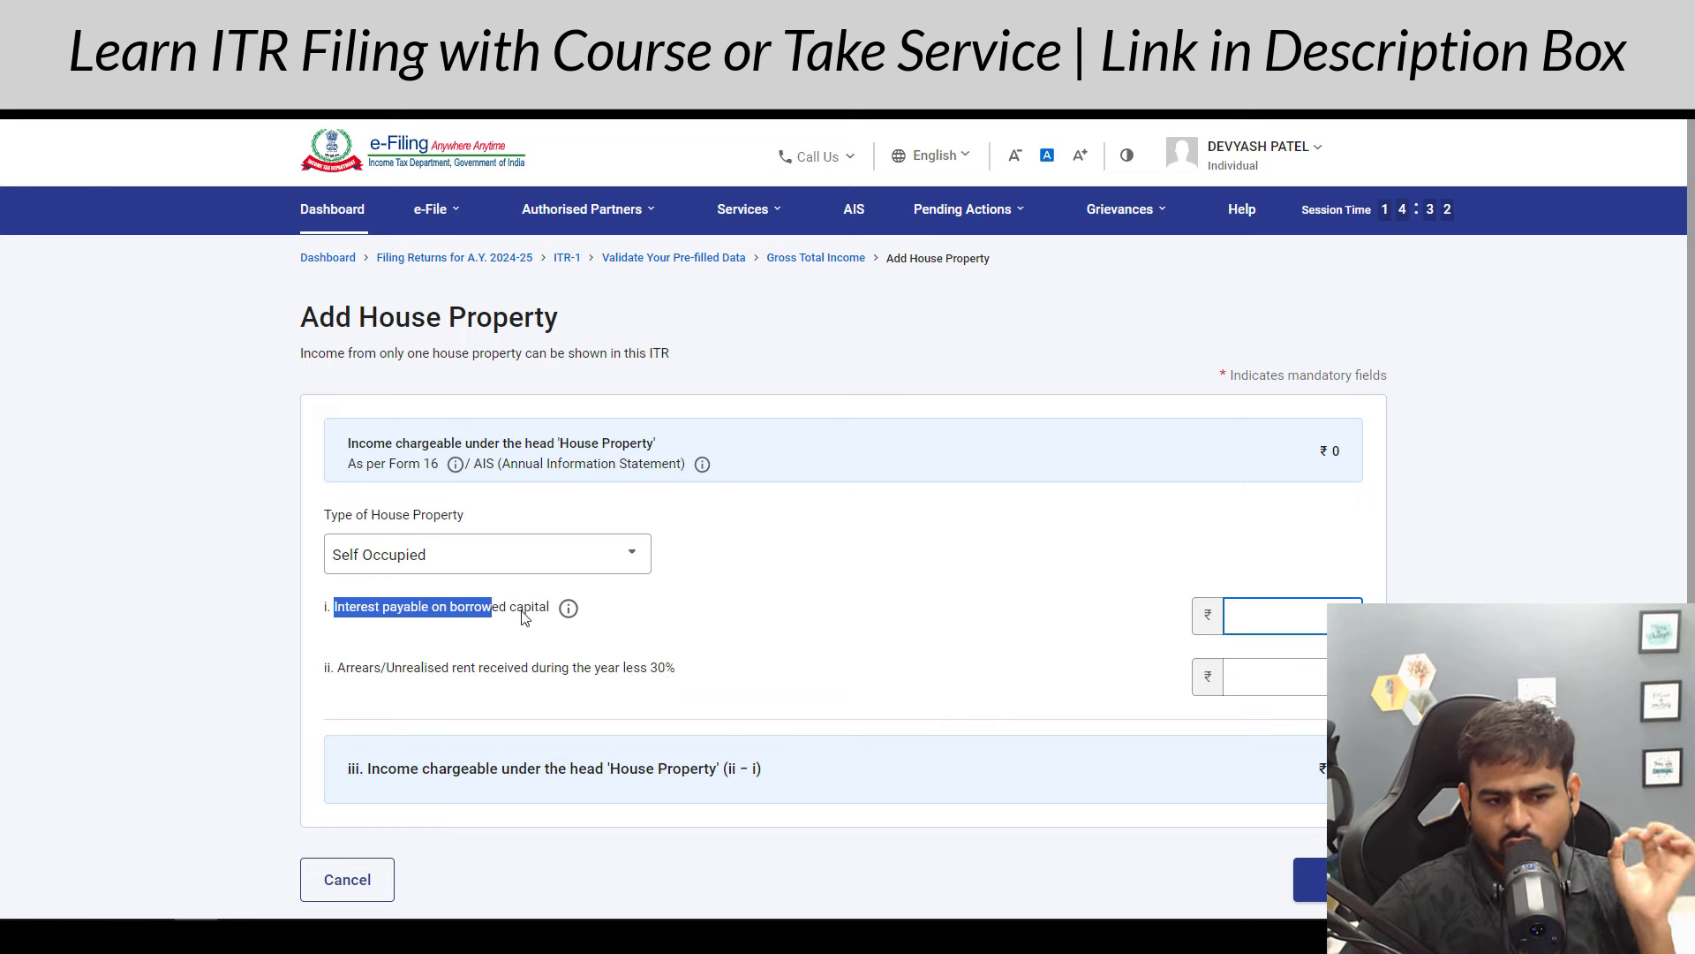
click(1272, 616)
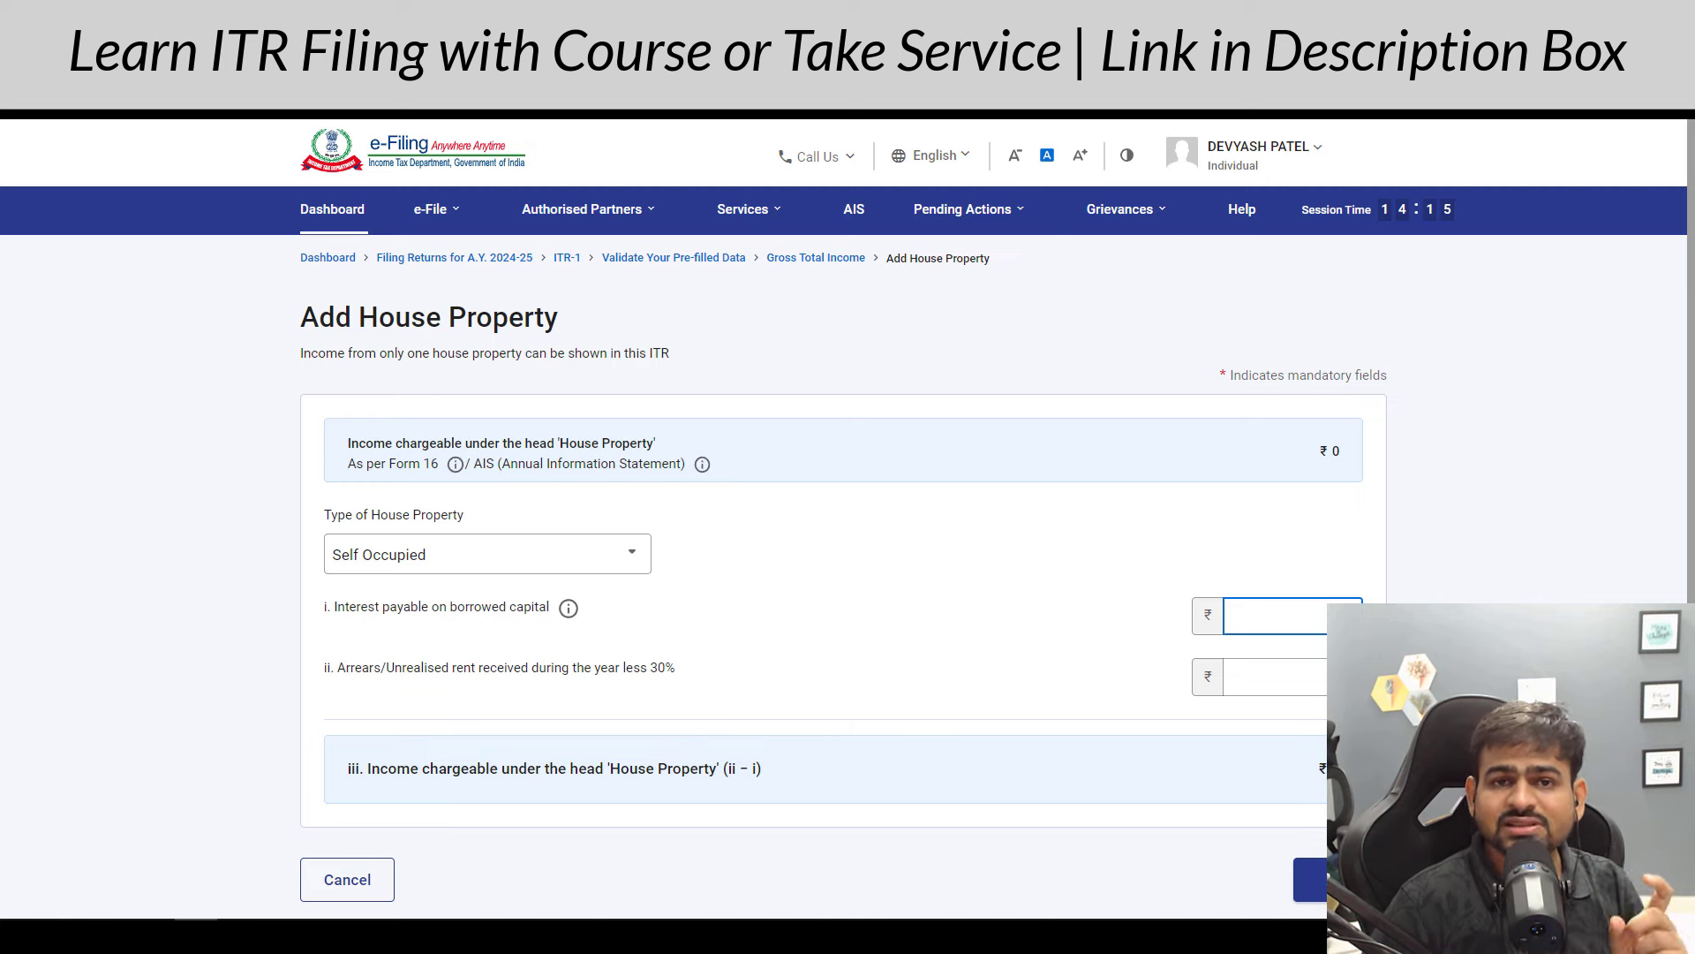
text(200000)
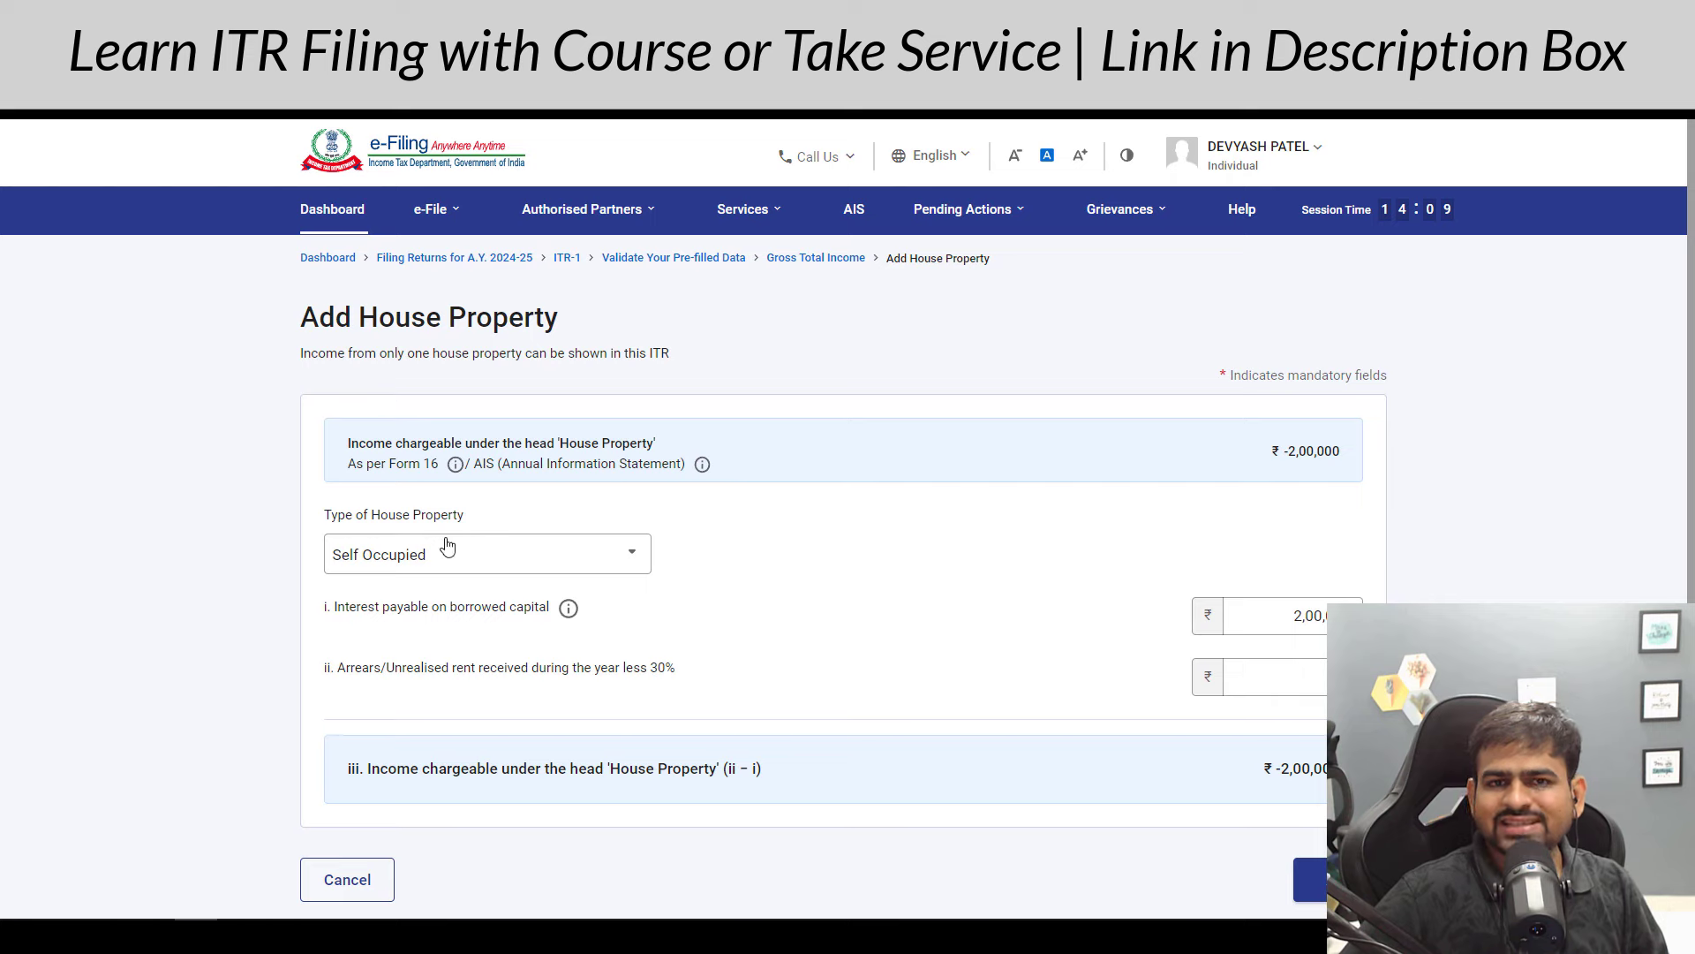
click(1325, 615)
drag(1324, 615, 1301, 615)
click(1313, 879)
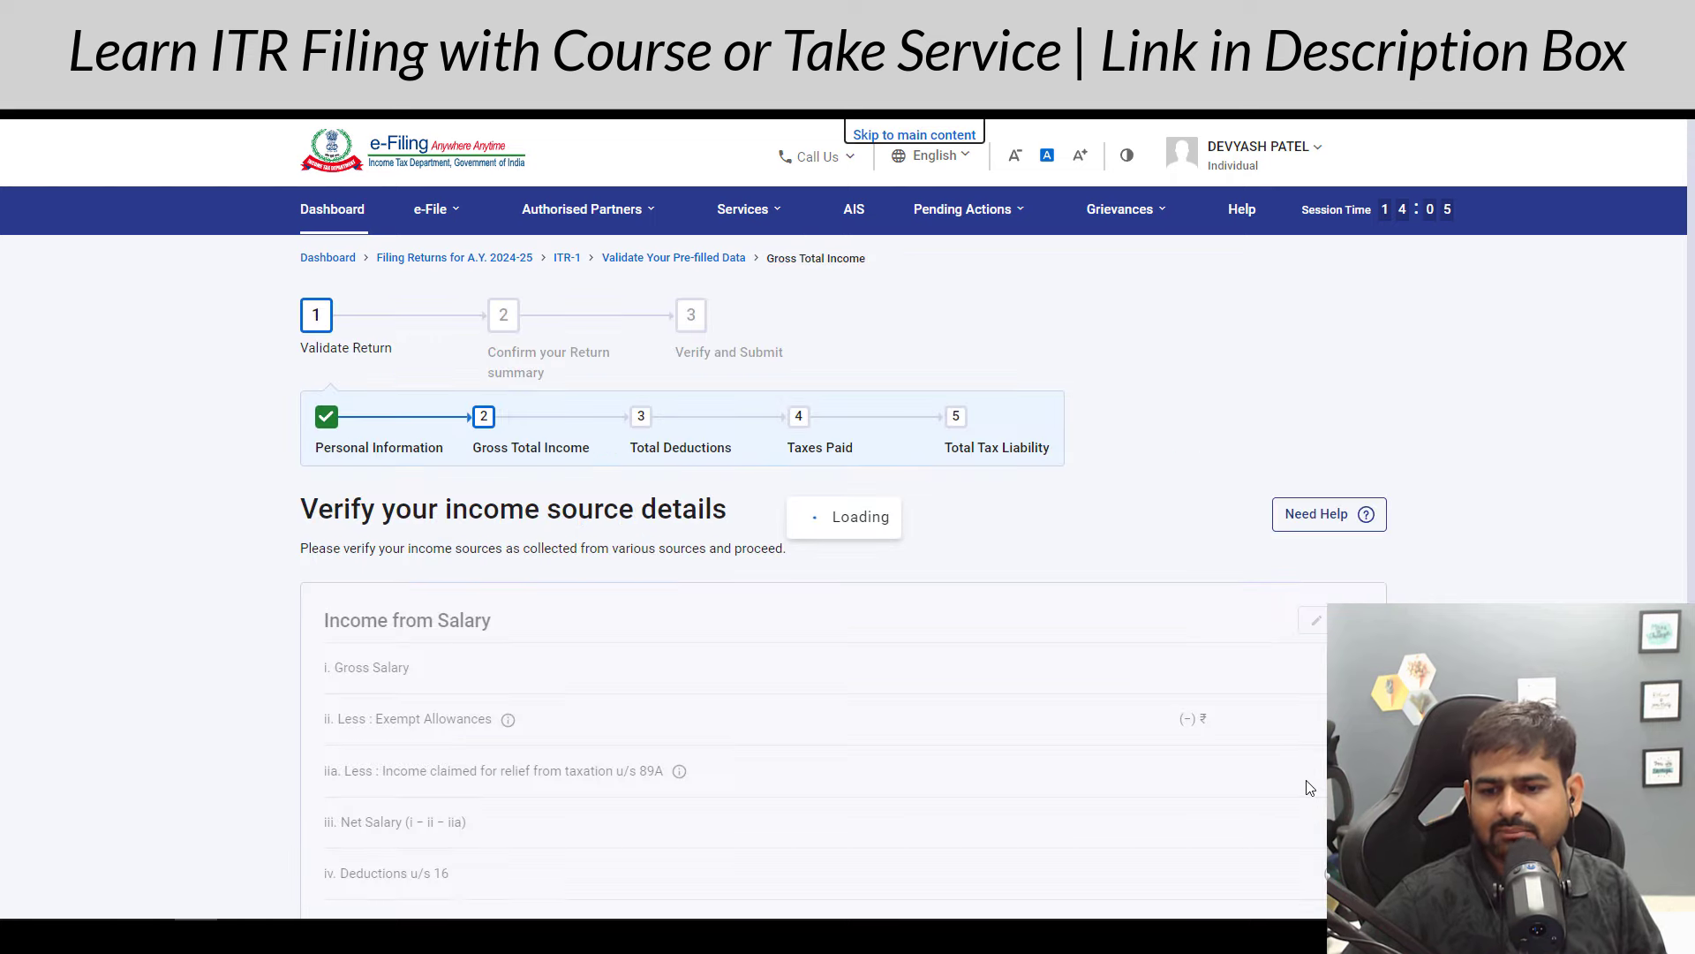
Step: Open the ITR-1 house property entry for editing and change its type to Let Out
scroll(1231, 654, down, 8)
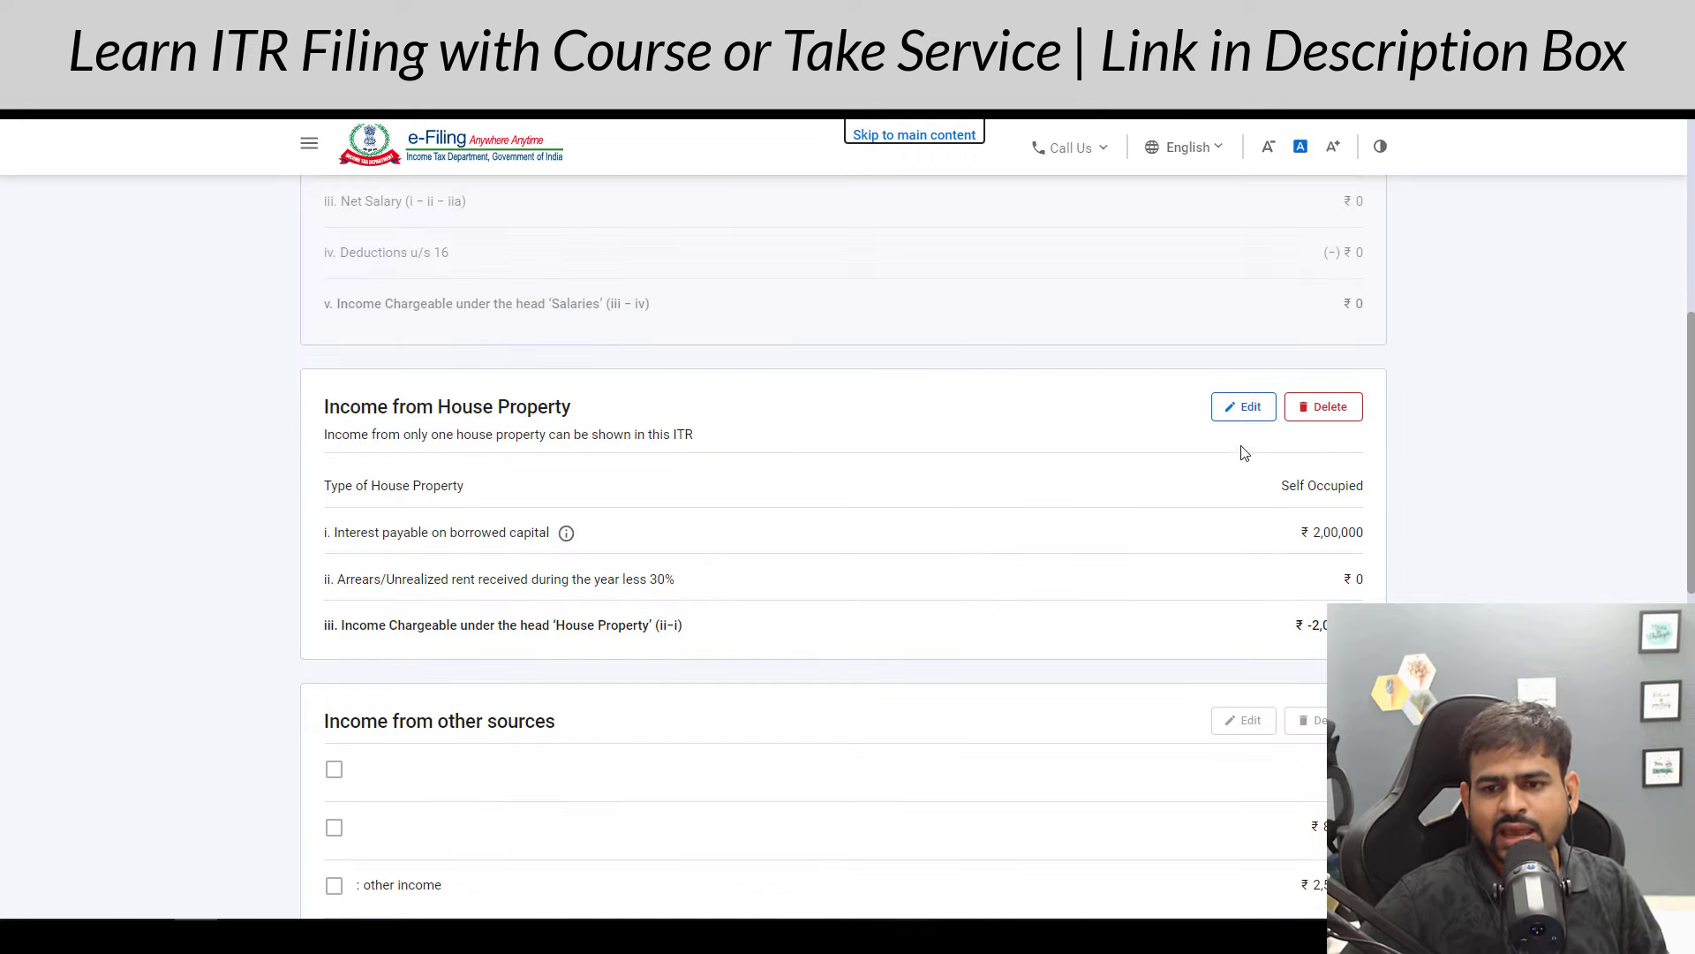
click(1238, 404)
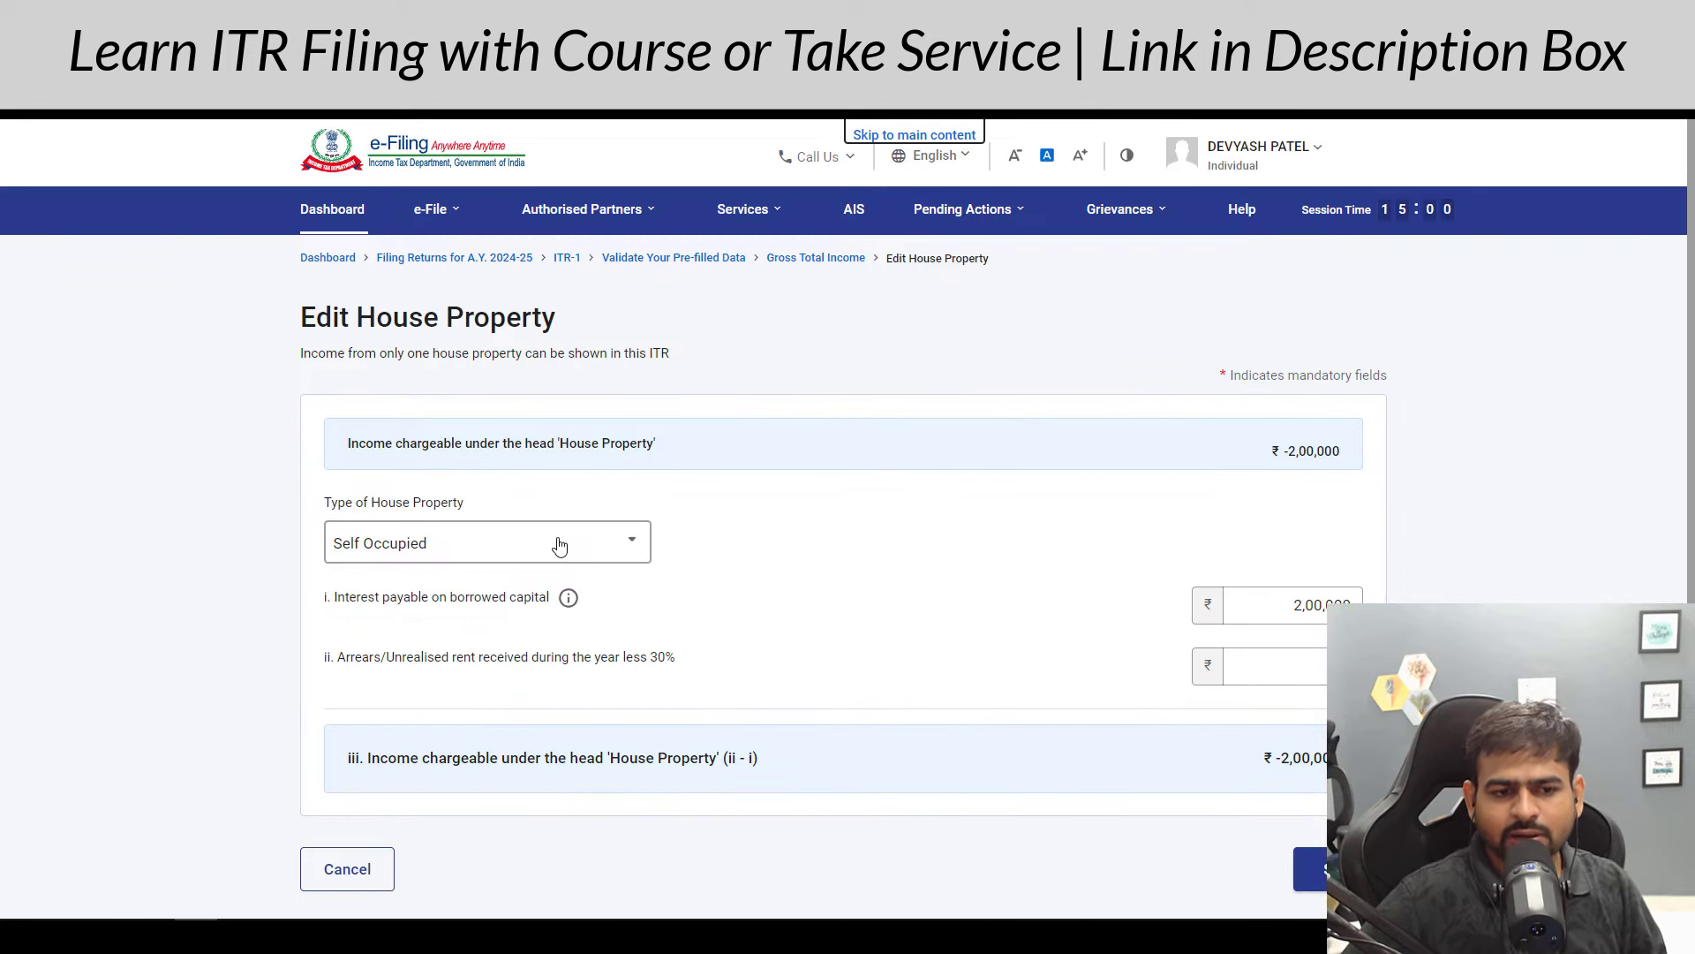
click(556, 541)
click(358, 680)
scroll(1219, 293, down, 5)
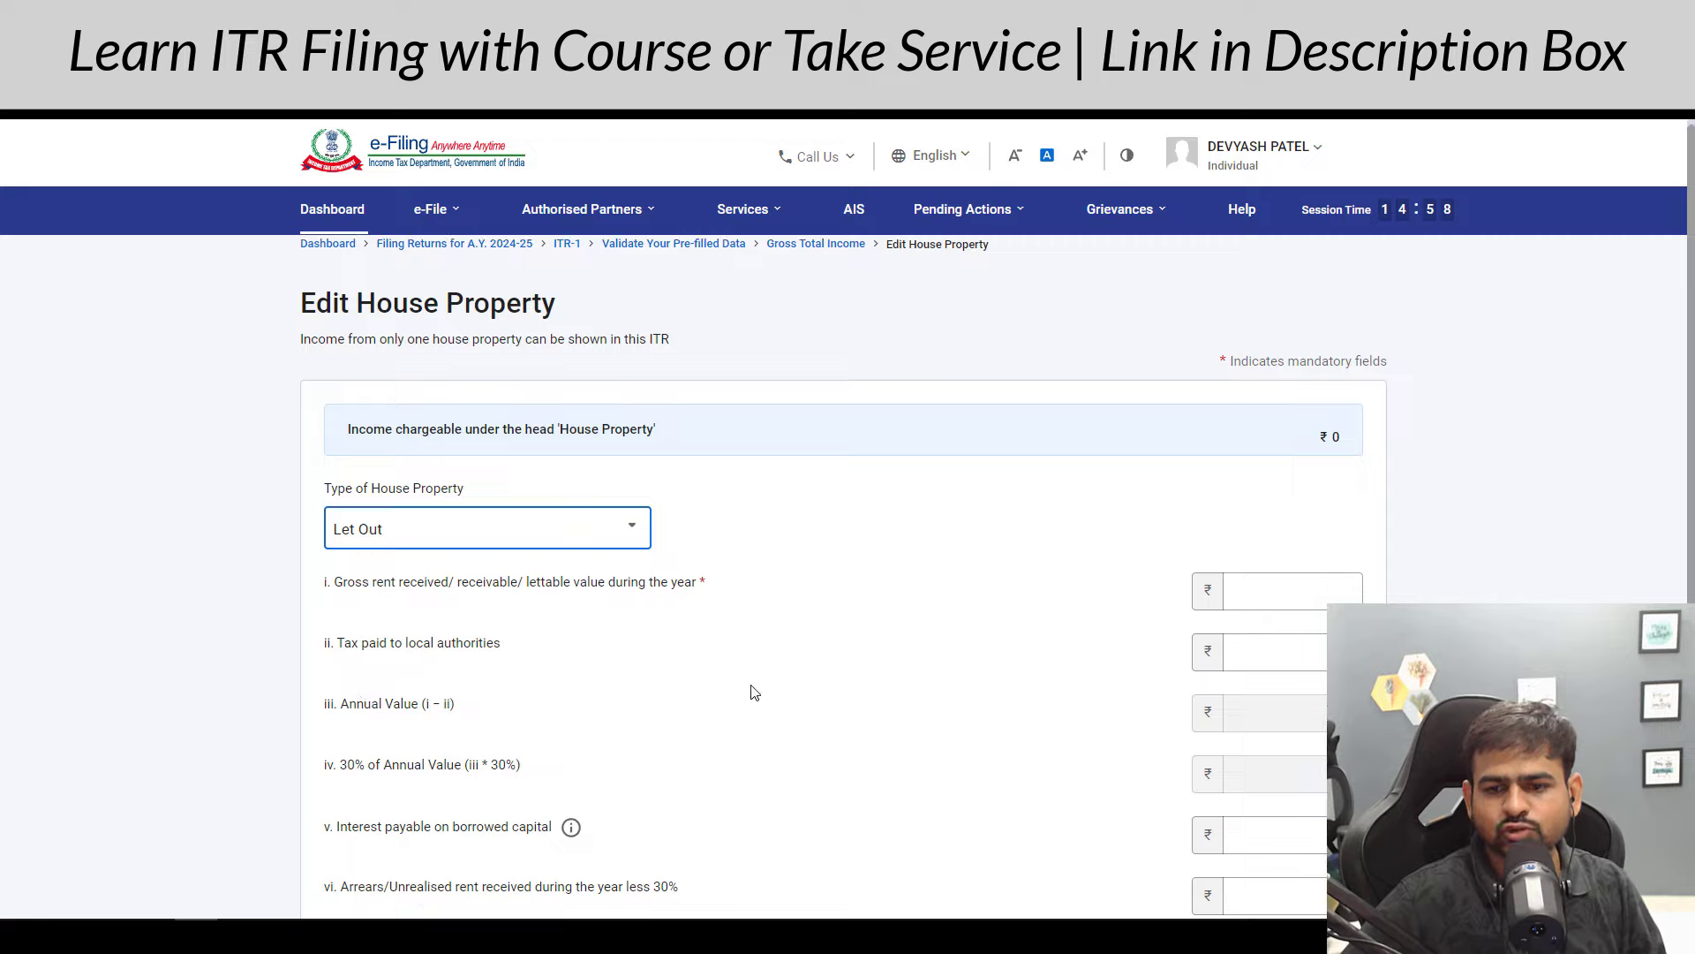
scroll(1227, 318, up, 2)
Step: Enter 500000 as gross rent received and 200000 as interest payable on borrowed capital for the let-out property
click(1275, 363)
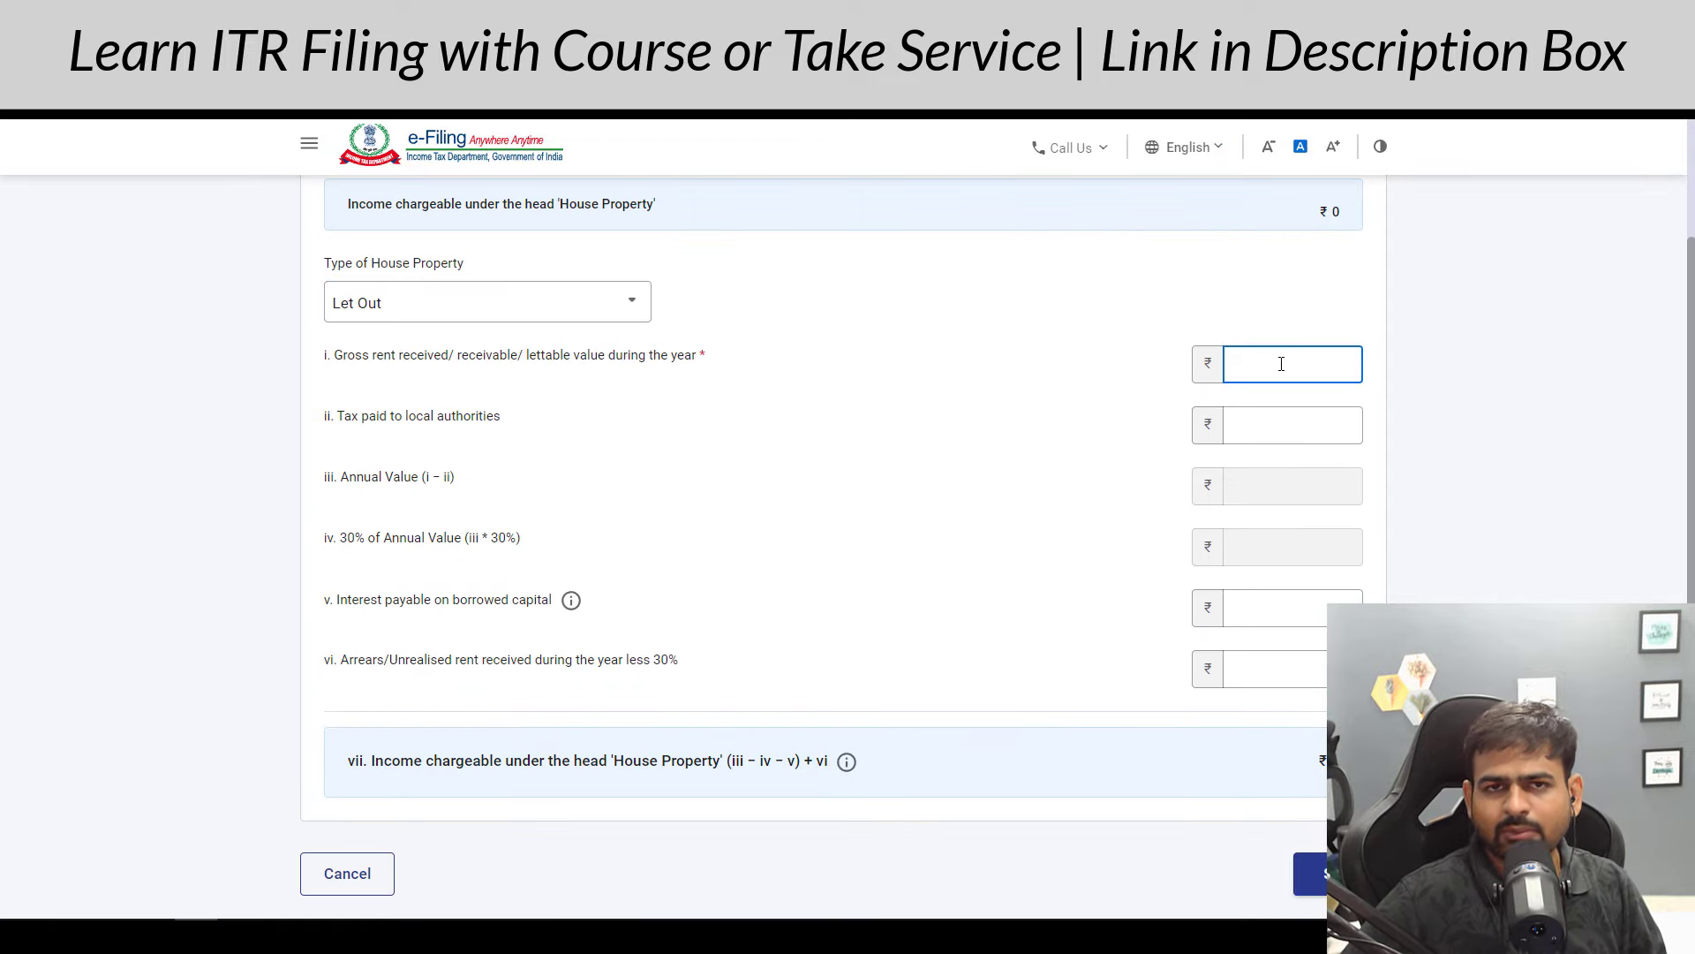
text(500000)
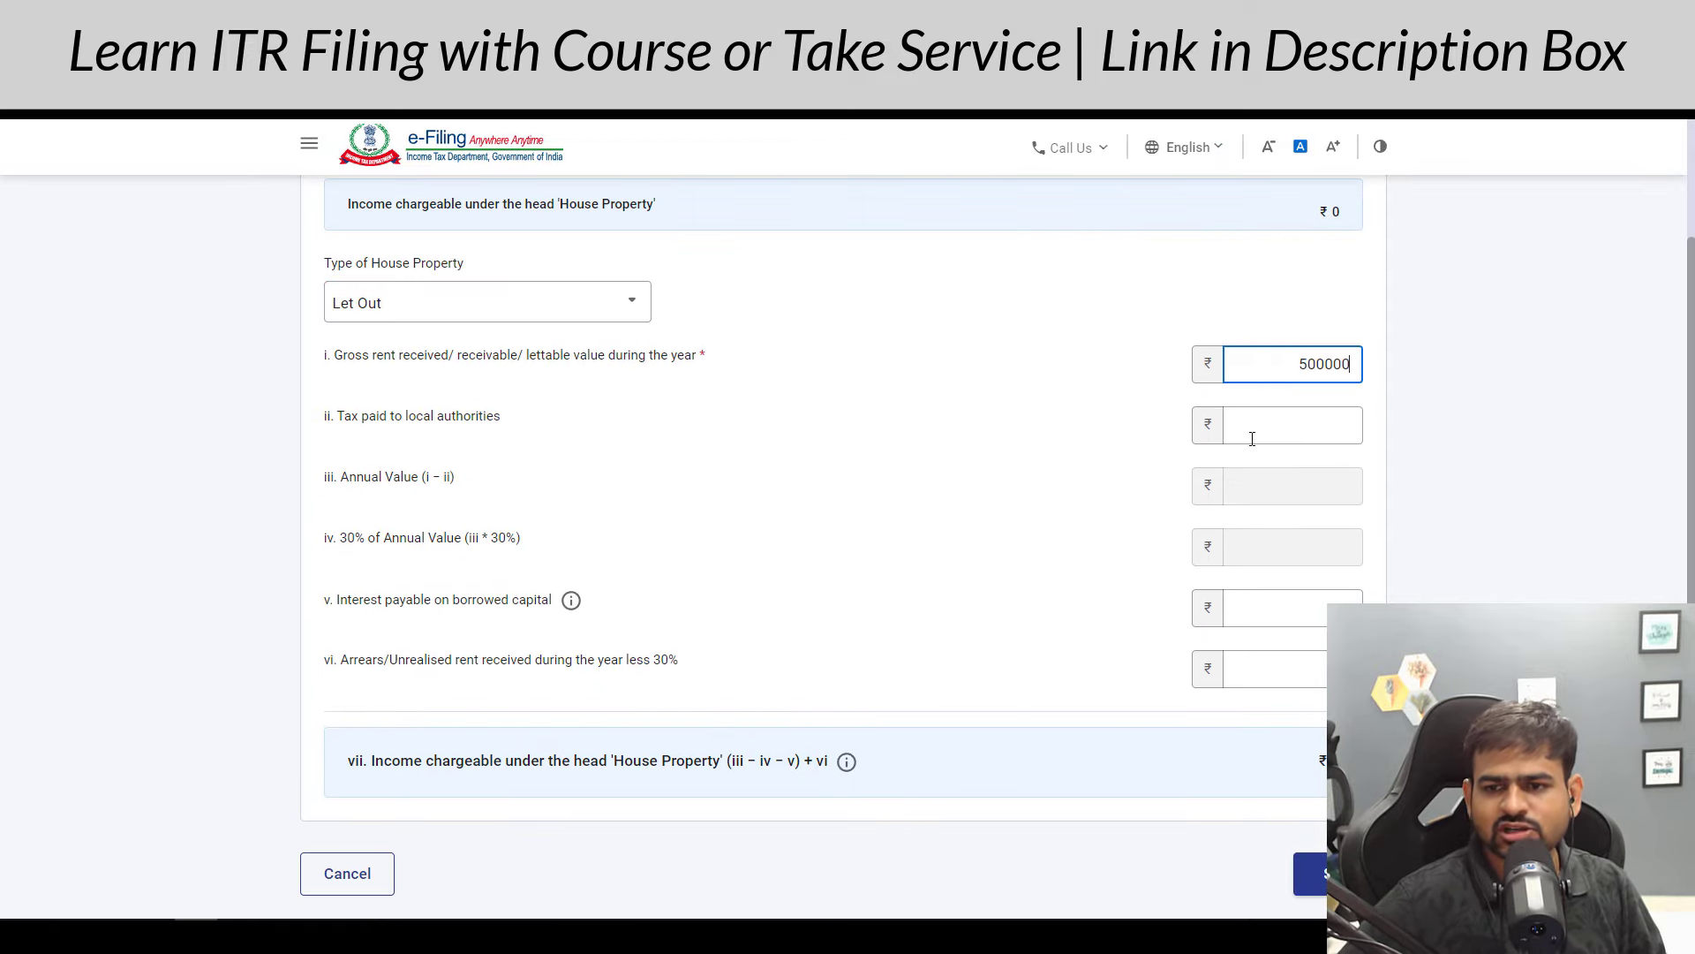
click(1463, 568)
key(Tab)
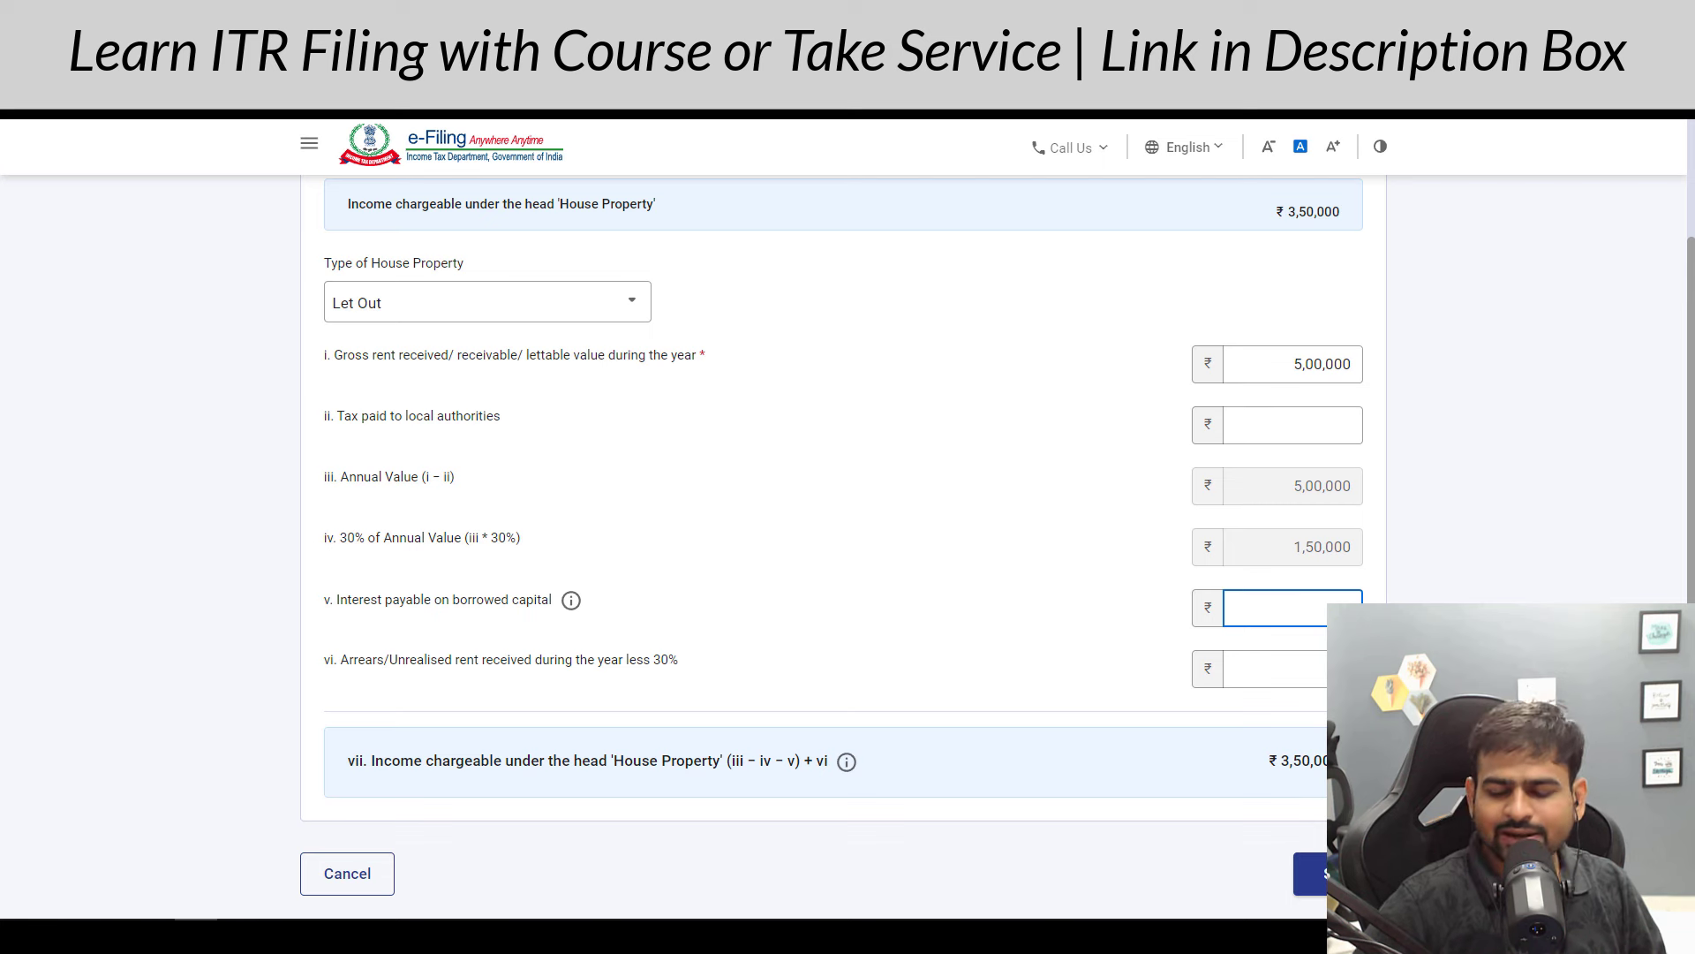
text(200000)
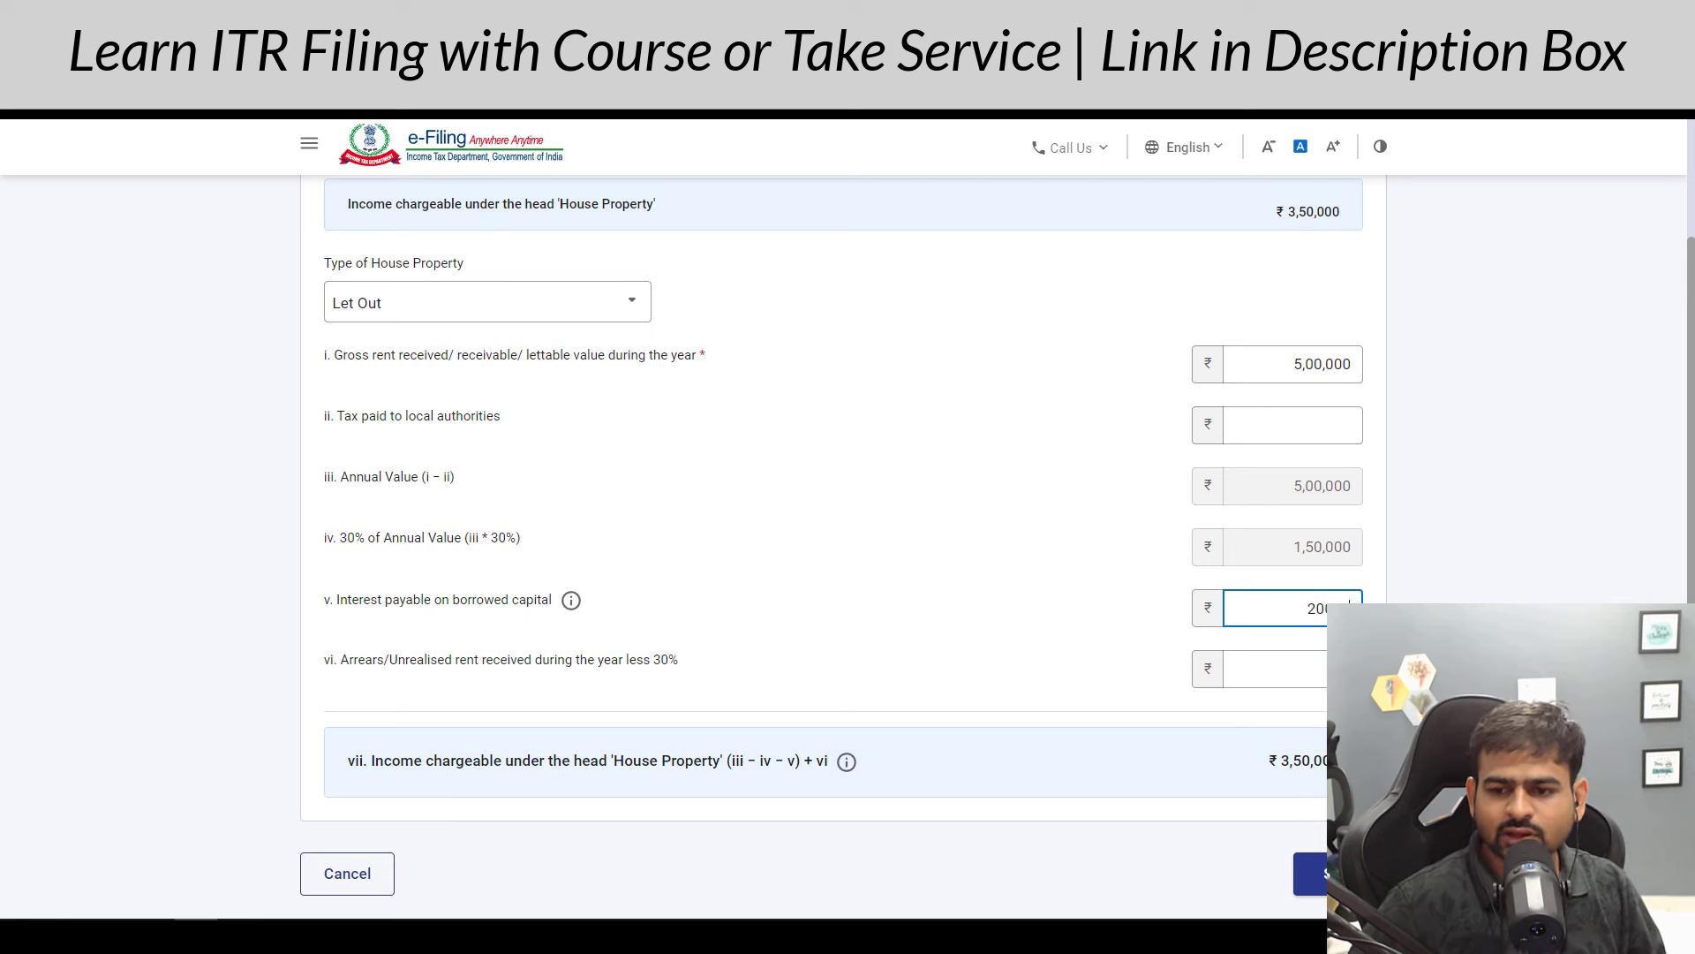
click(1448, 583)
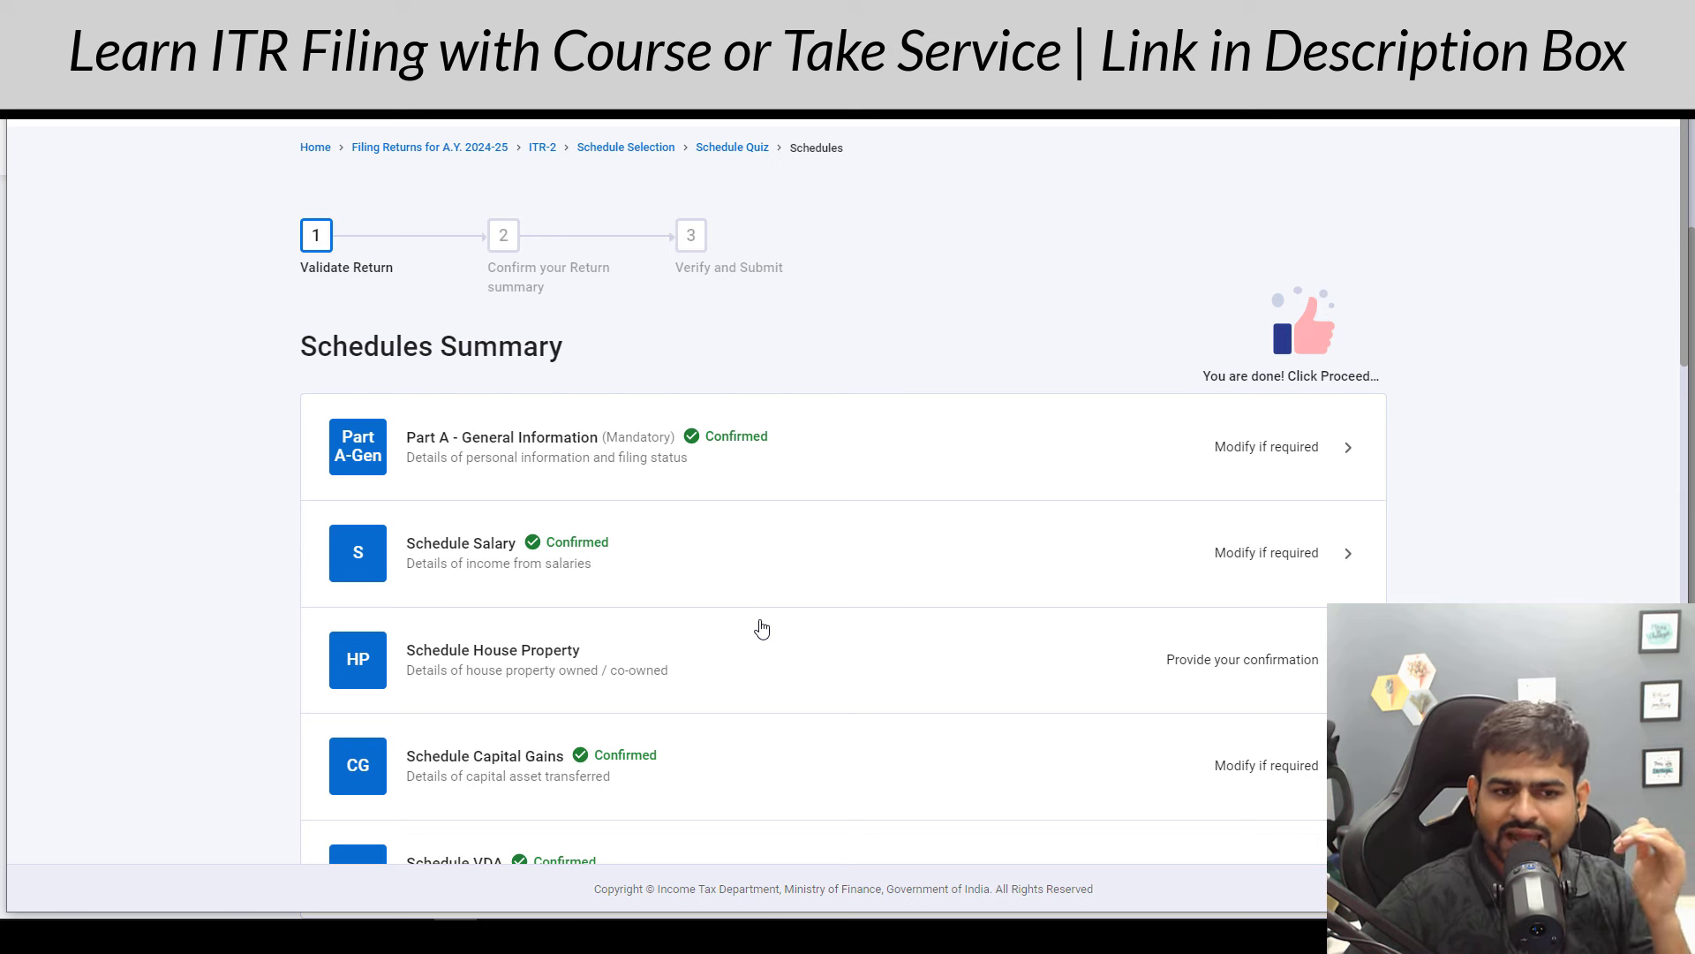
Step: In the ITR-2 general information, choose Yes for opting out of the new tax regime
scroll(760, 625, down, 2)
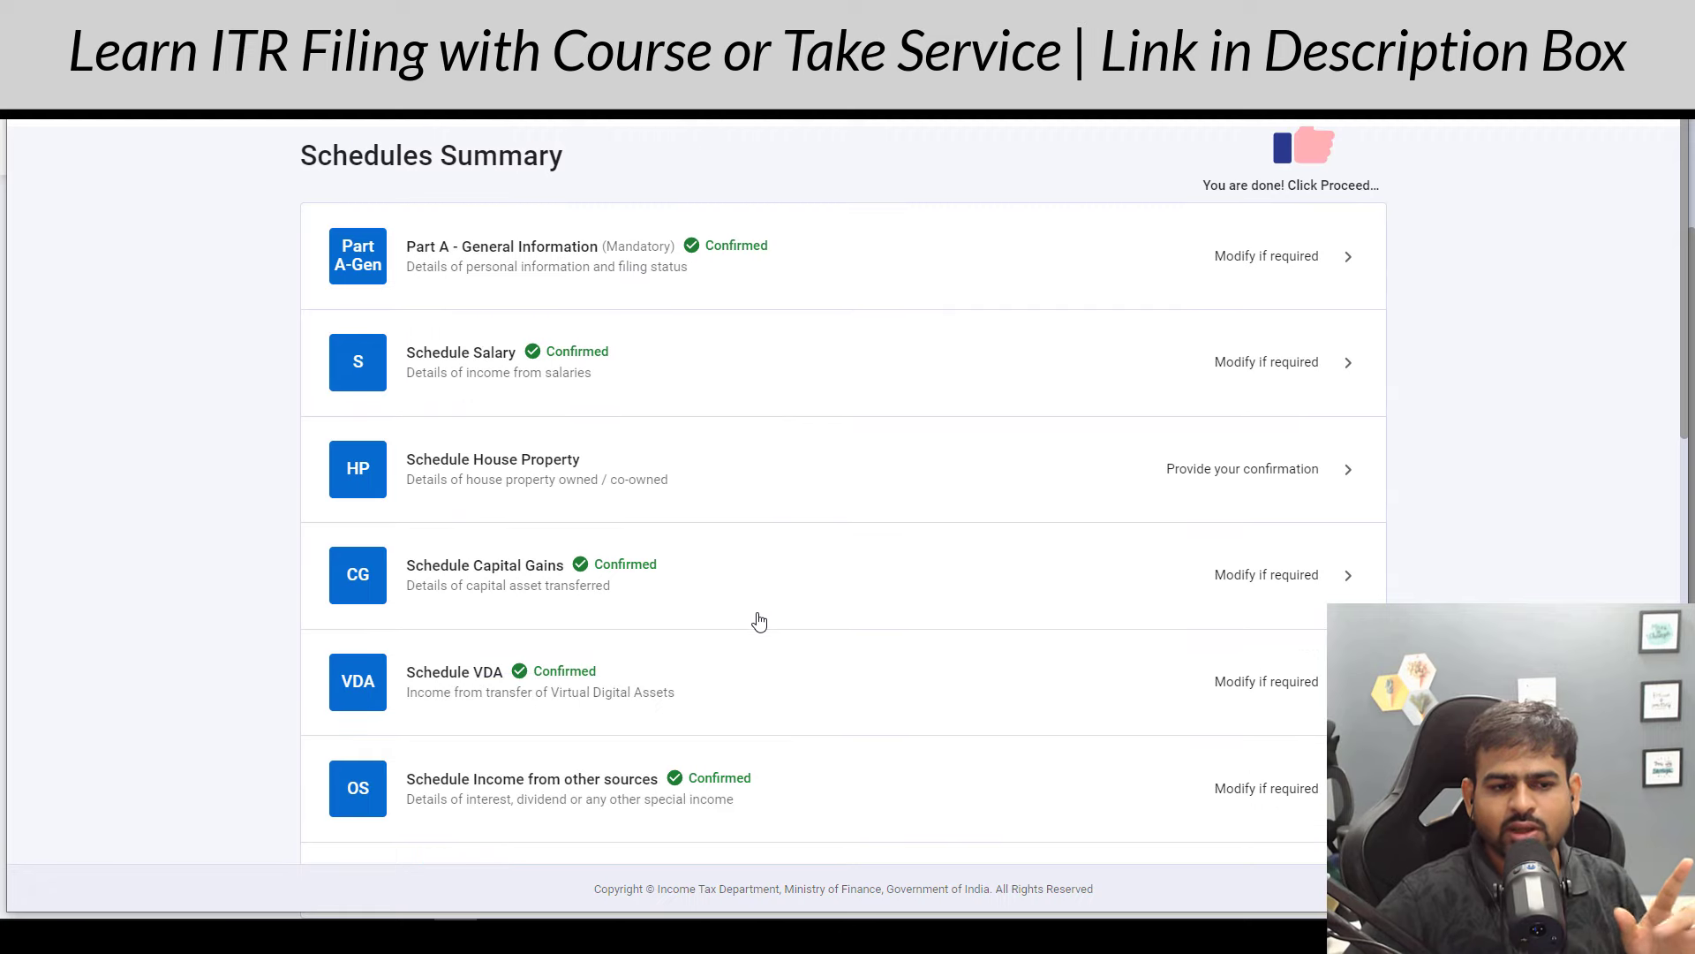
click(462, 468)
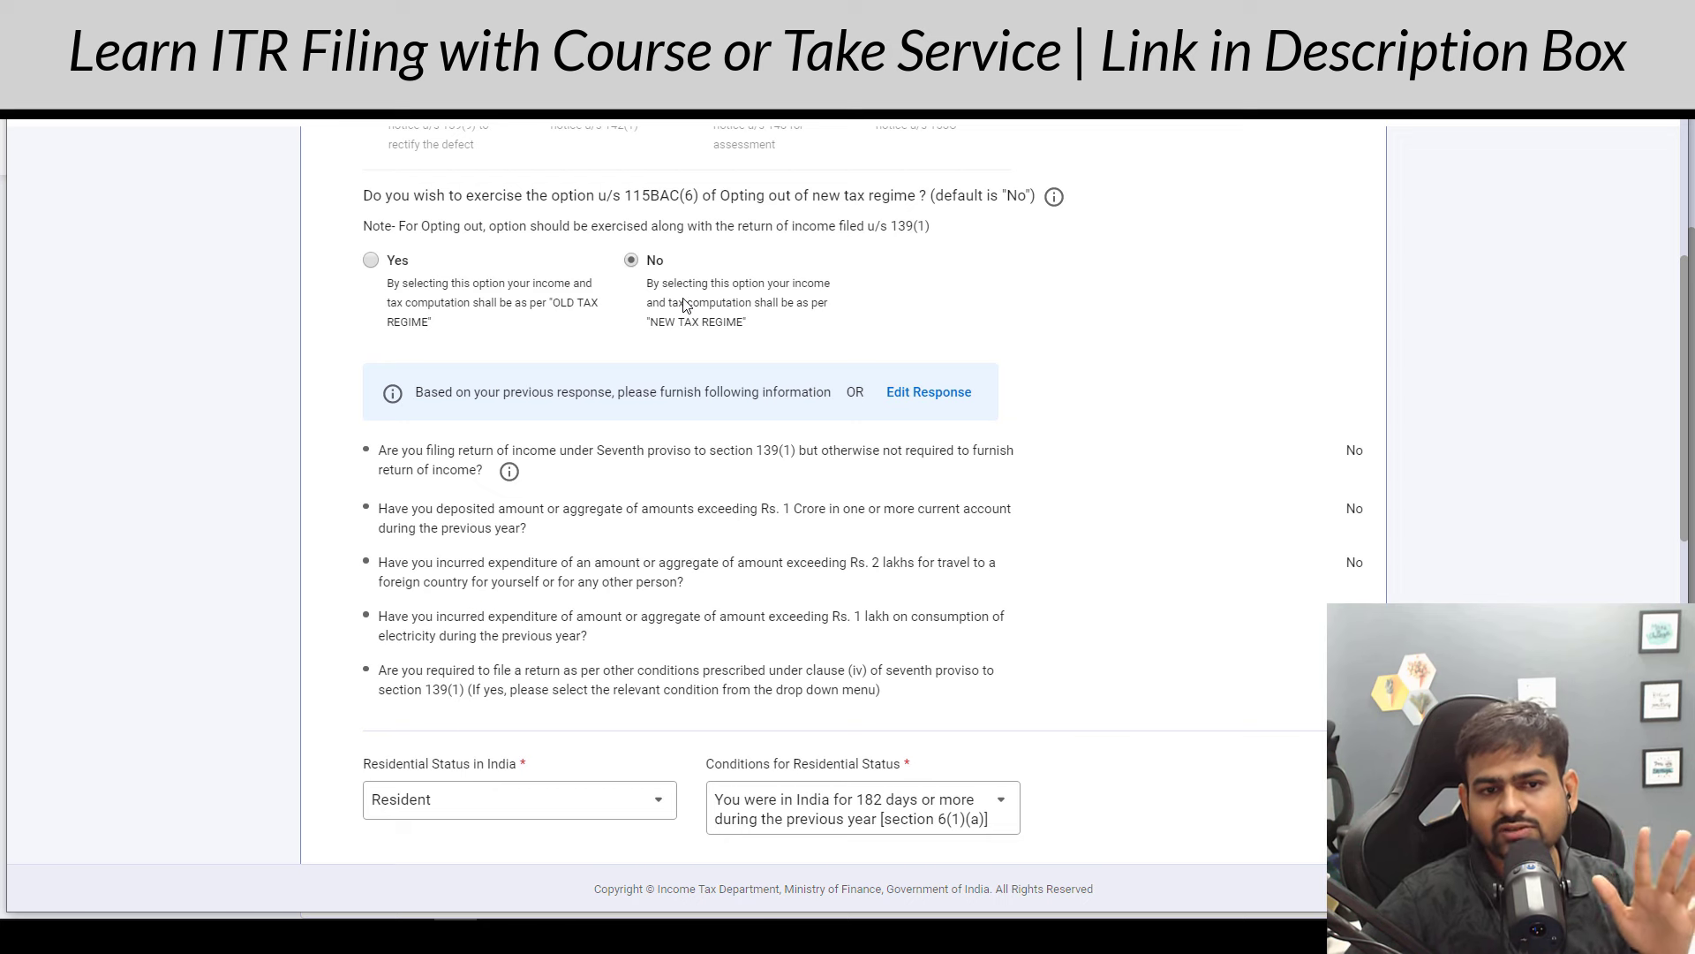
click(372, 262)
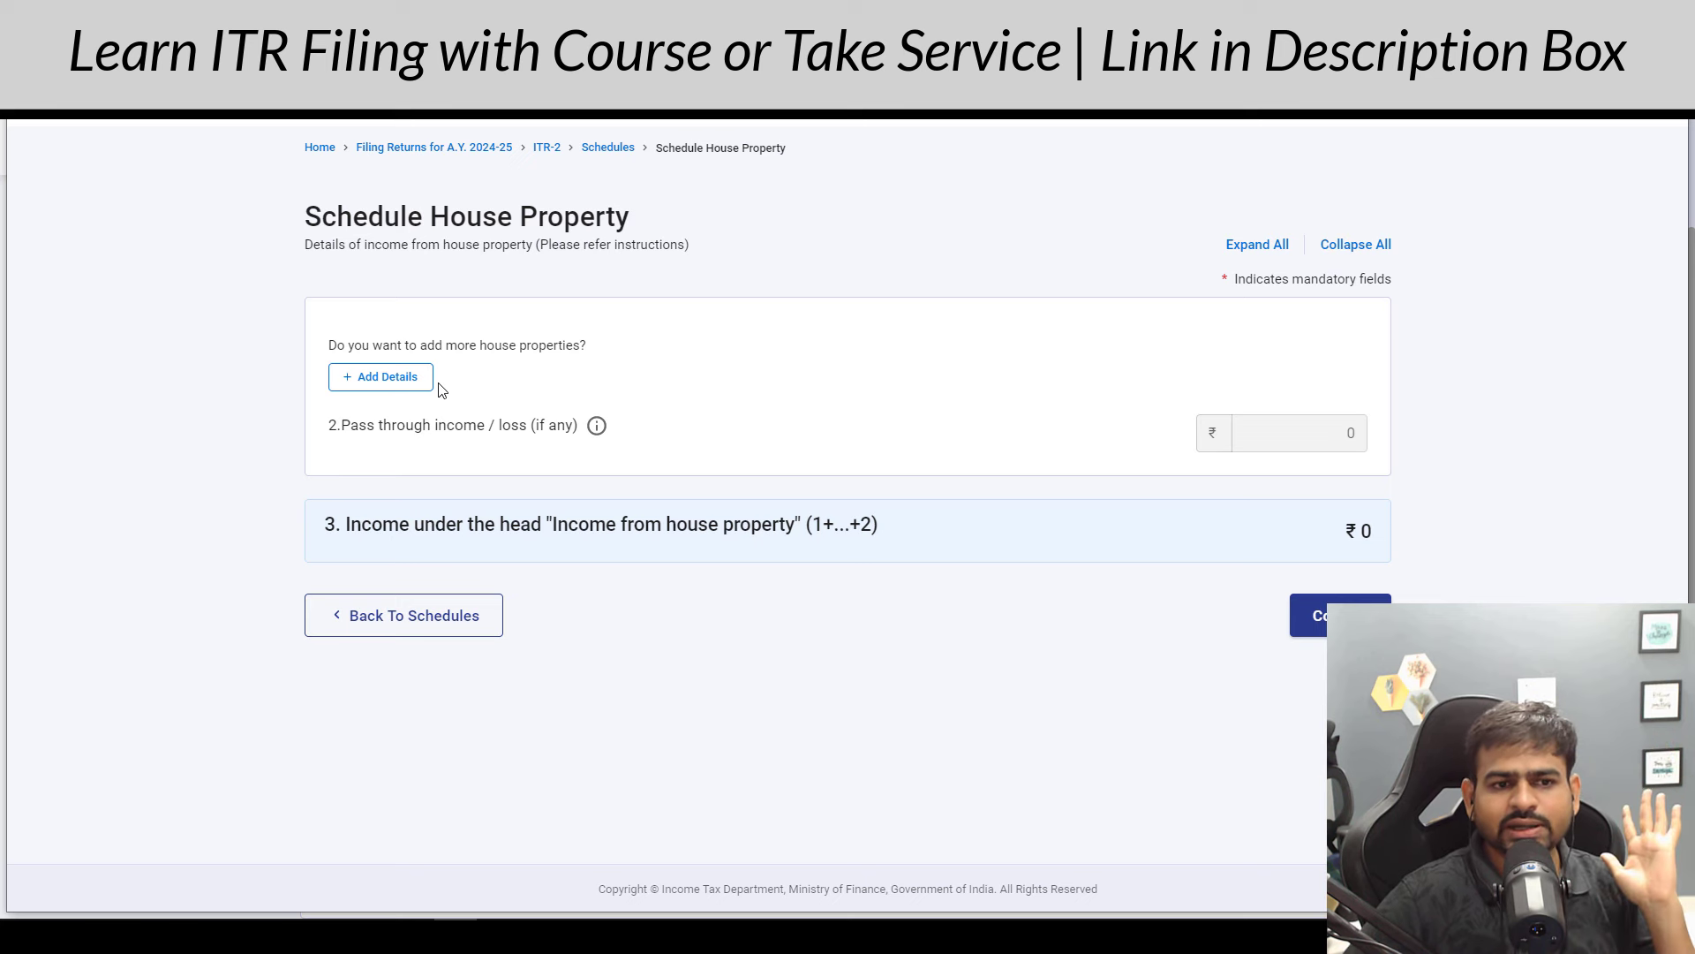
Step: Add a property in Schedule House Property with Self as owner and mark it as not co-owned
click(398, 376)
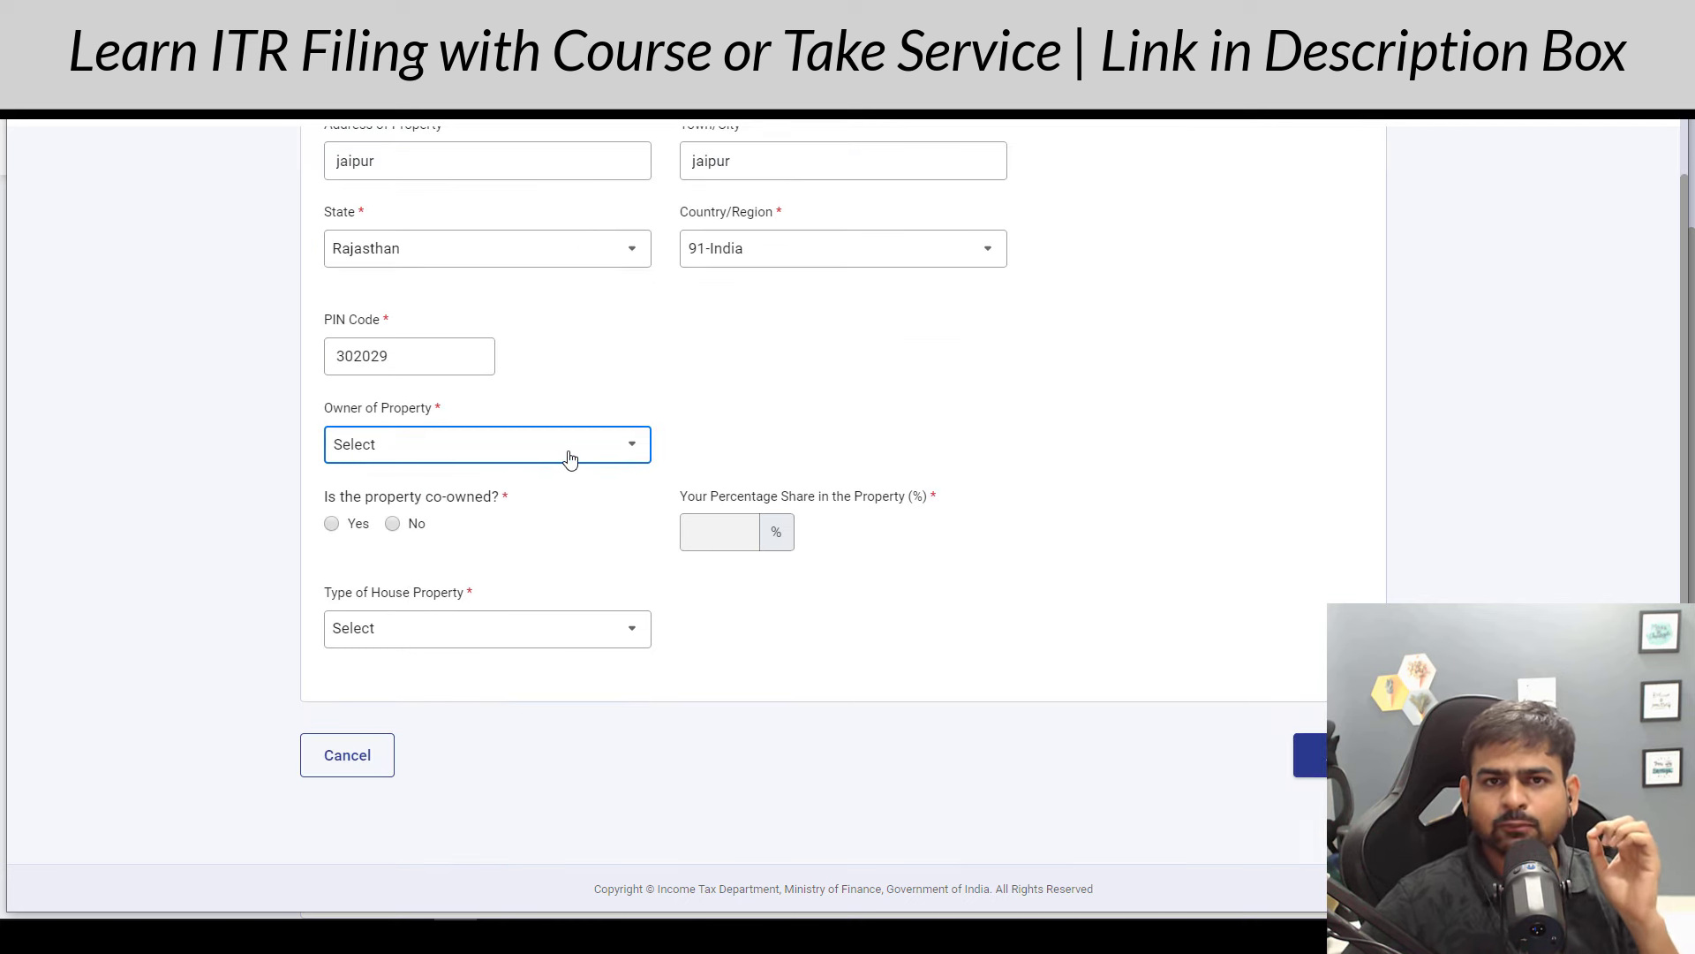
click(569, 459)
click(452, 532)
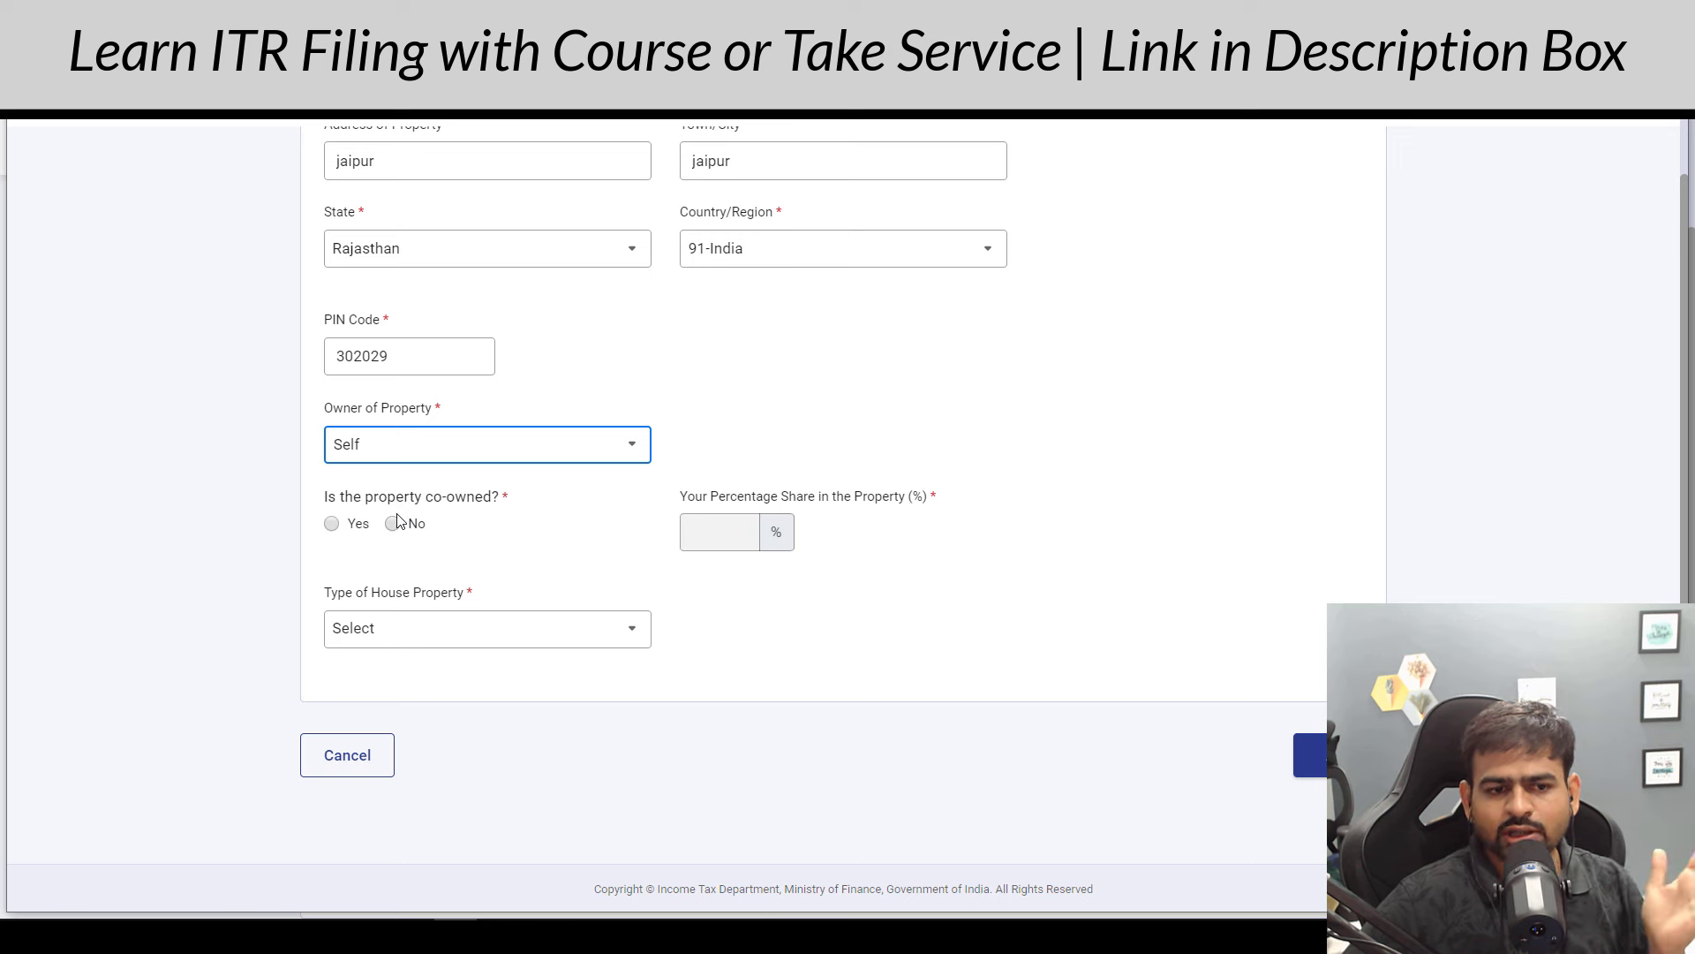
click(330, 525)
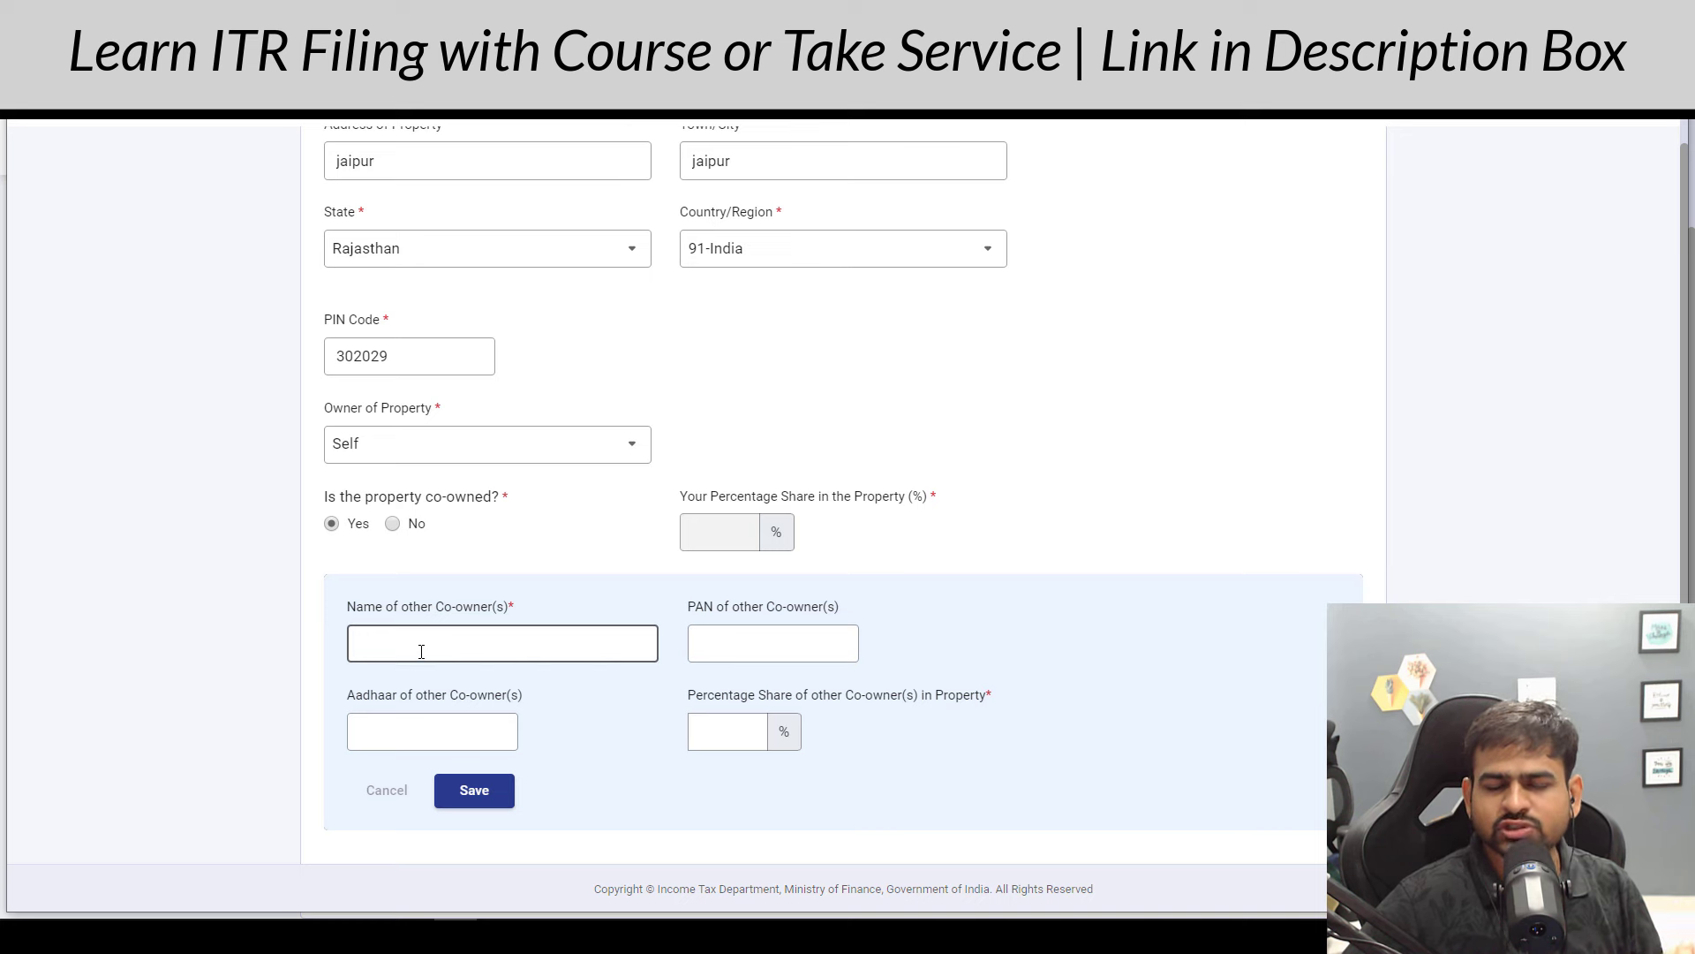
click(750, 631)
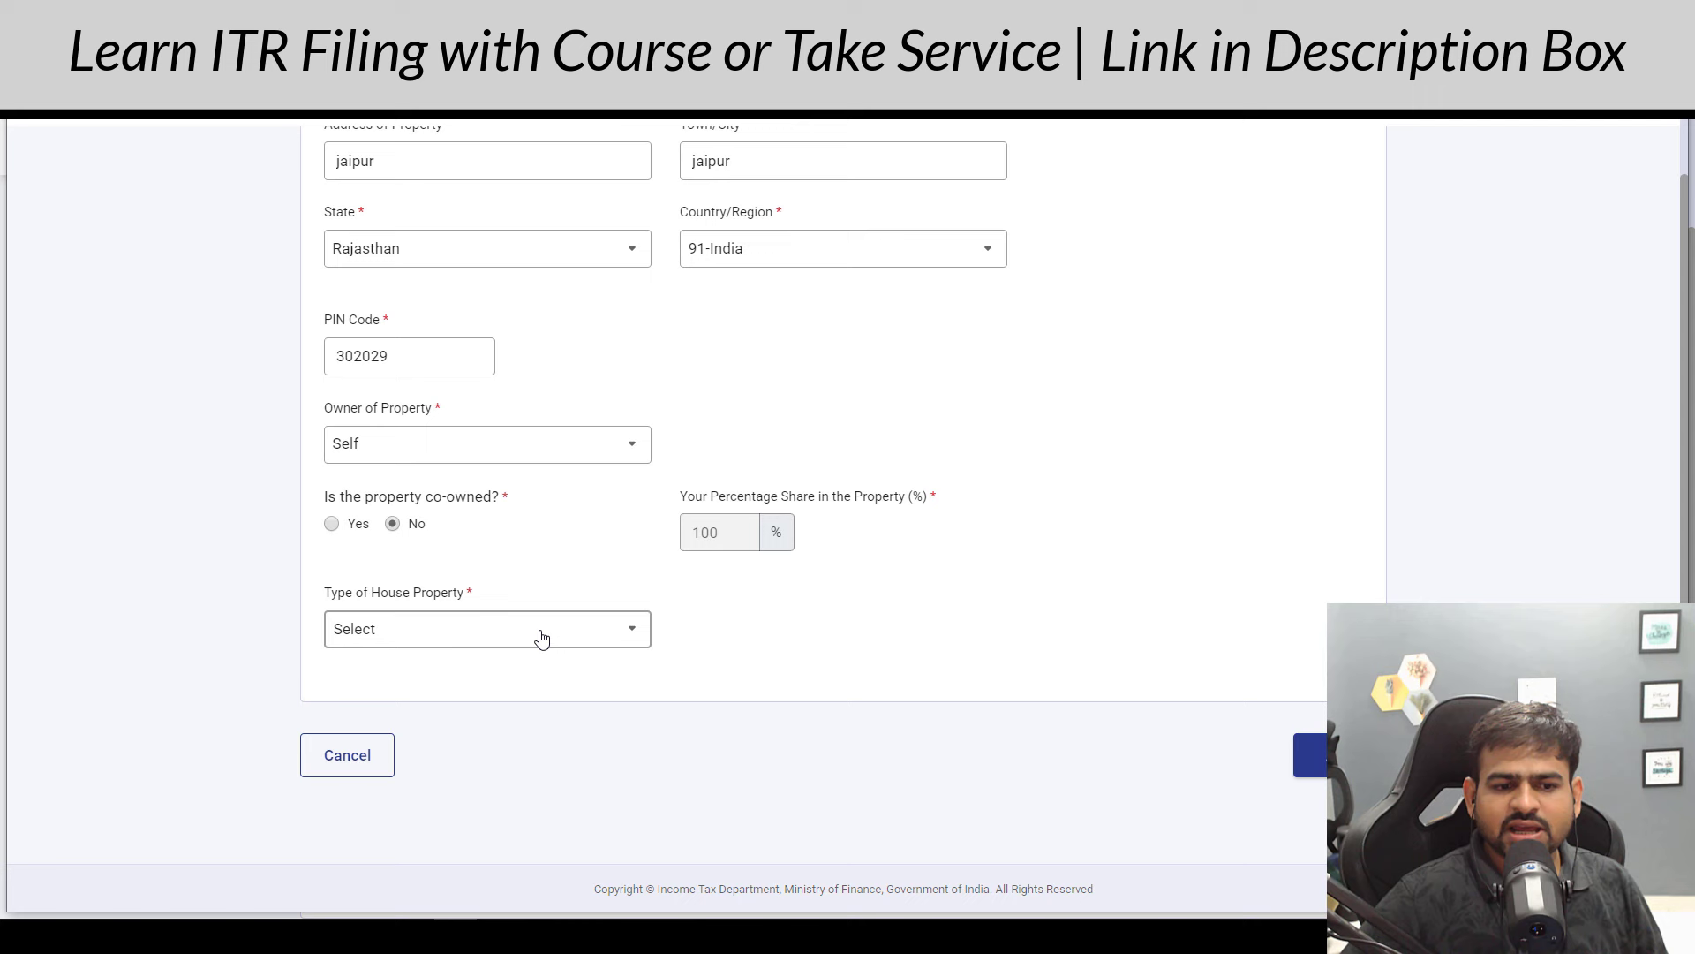
Step: Set the type of house property to Self occupied and enter 2,00,000 as interest payable on borrowed capital
click(542, 637)
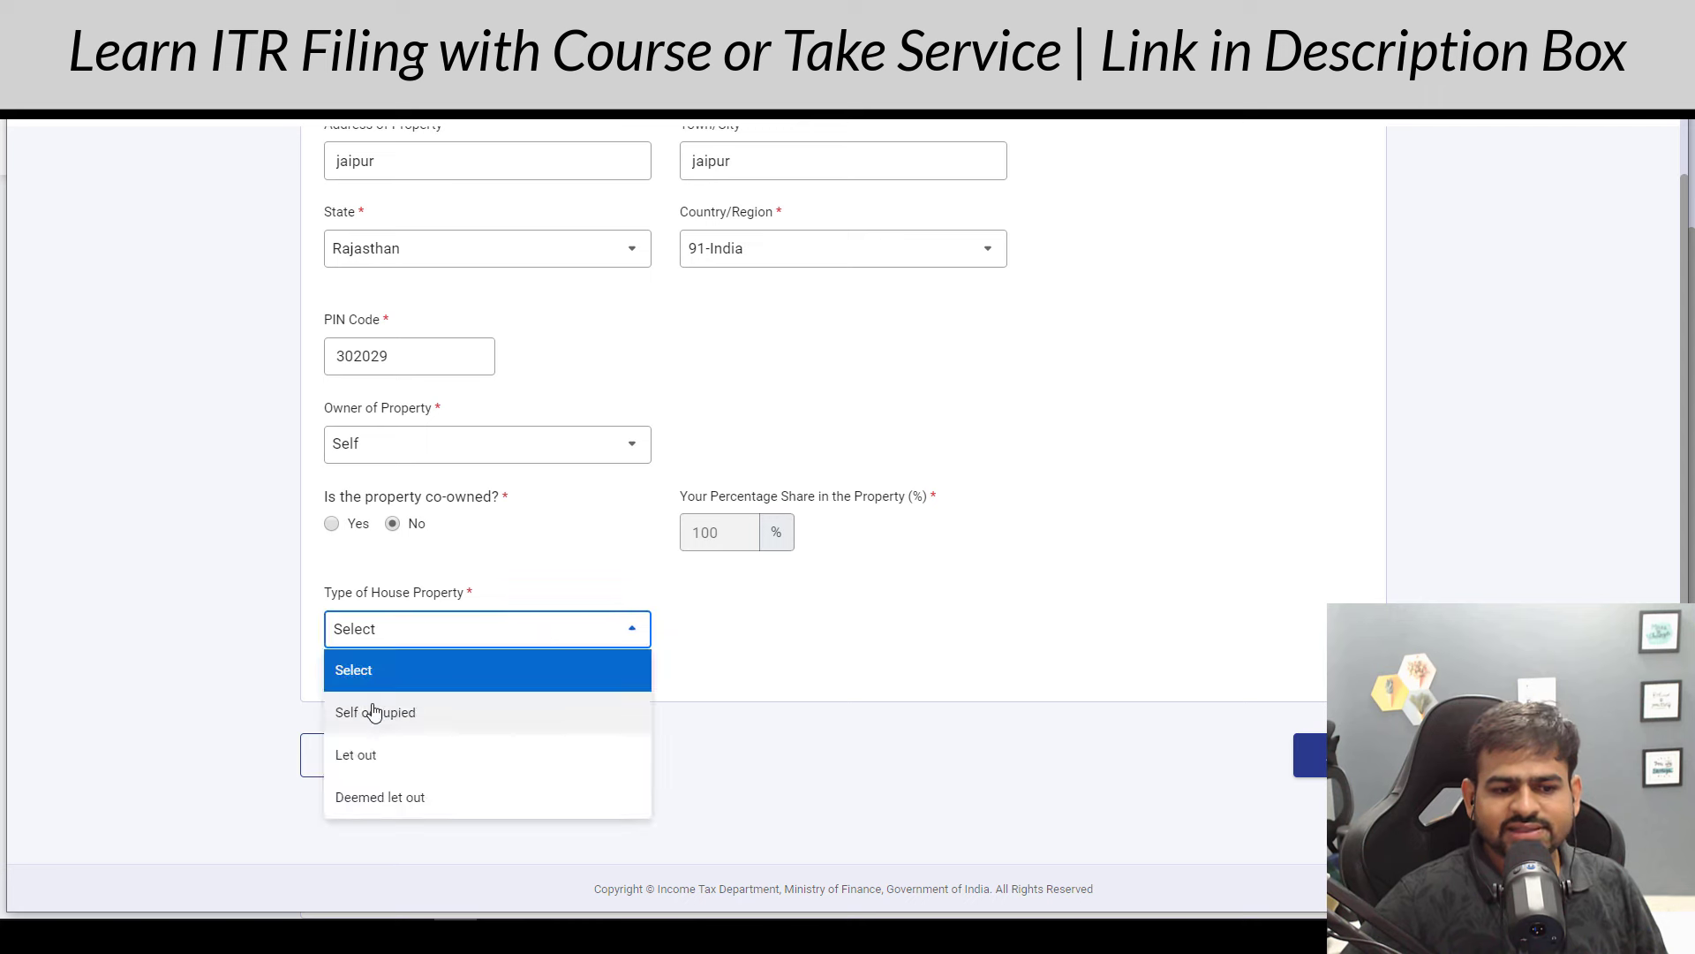
click(370, 707)
scroll(530, 707, down, 2)
click(416, 497)
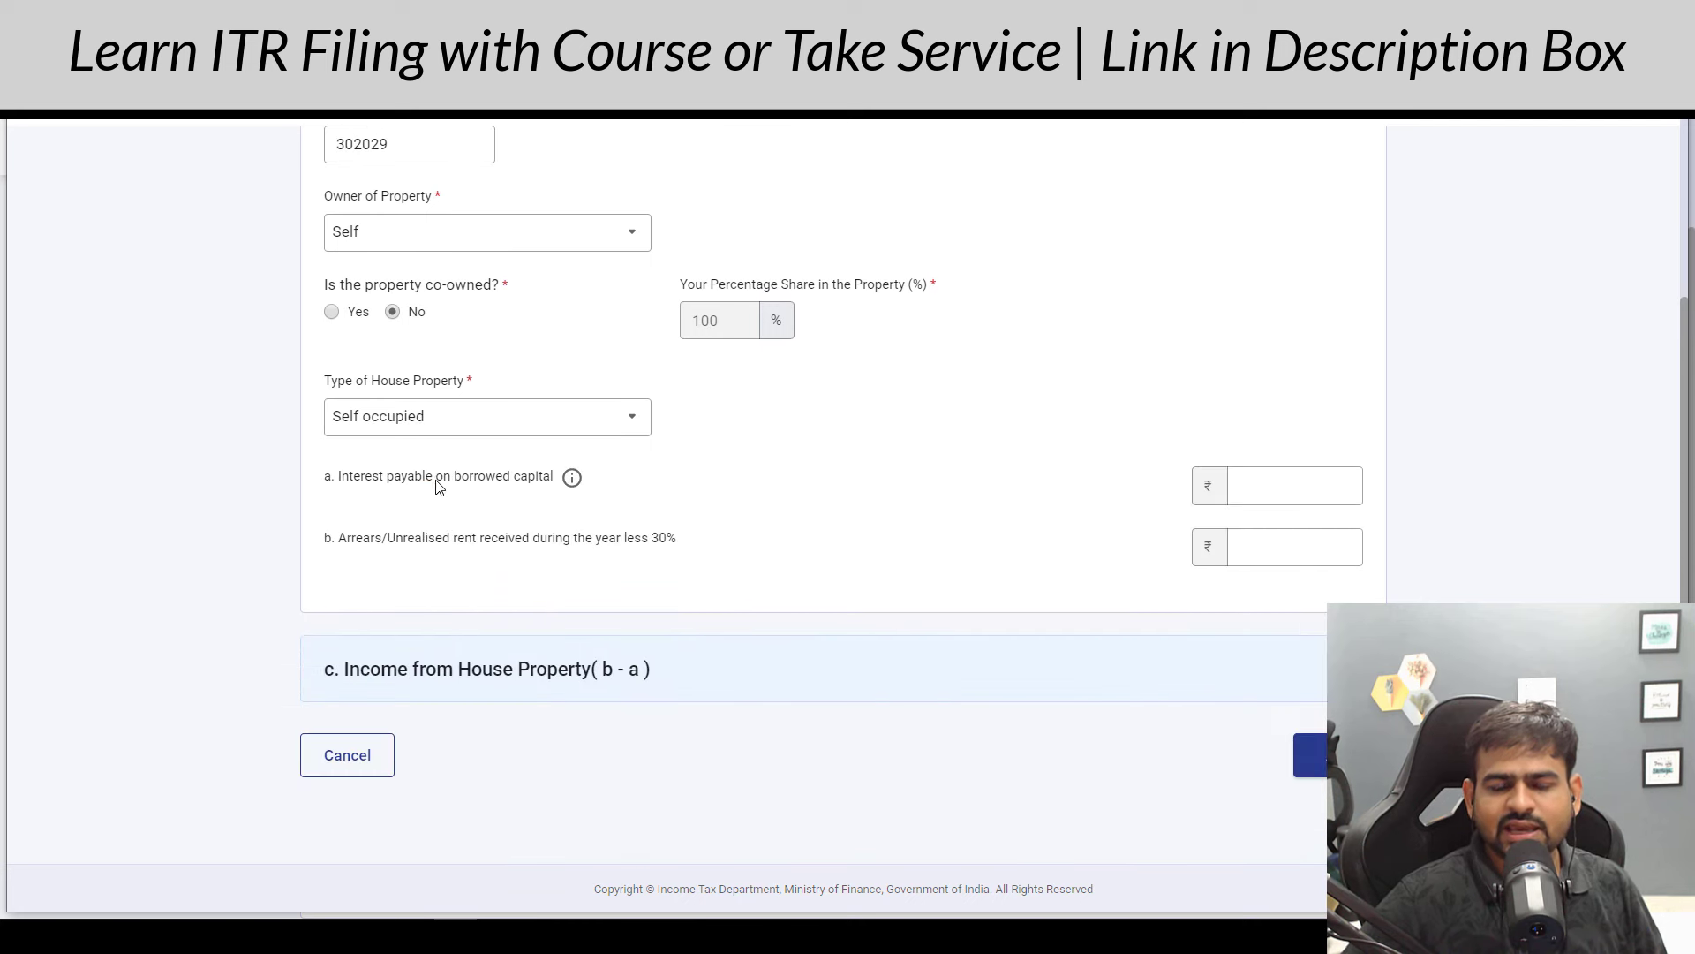
mouse_move(327, 481)
mouse_down()
mouse_move(459, 477)
mouse_move(327, 481)
mouse_up()
click(1249, 485)
text(2)
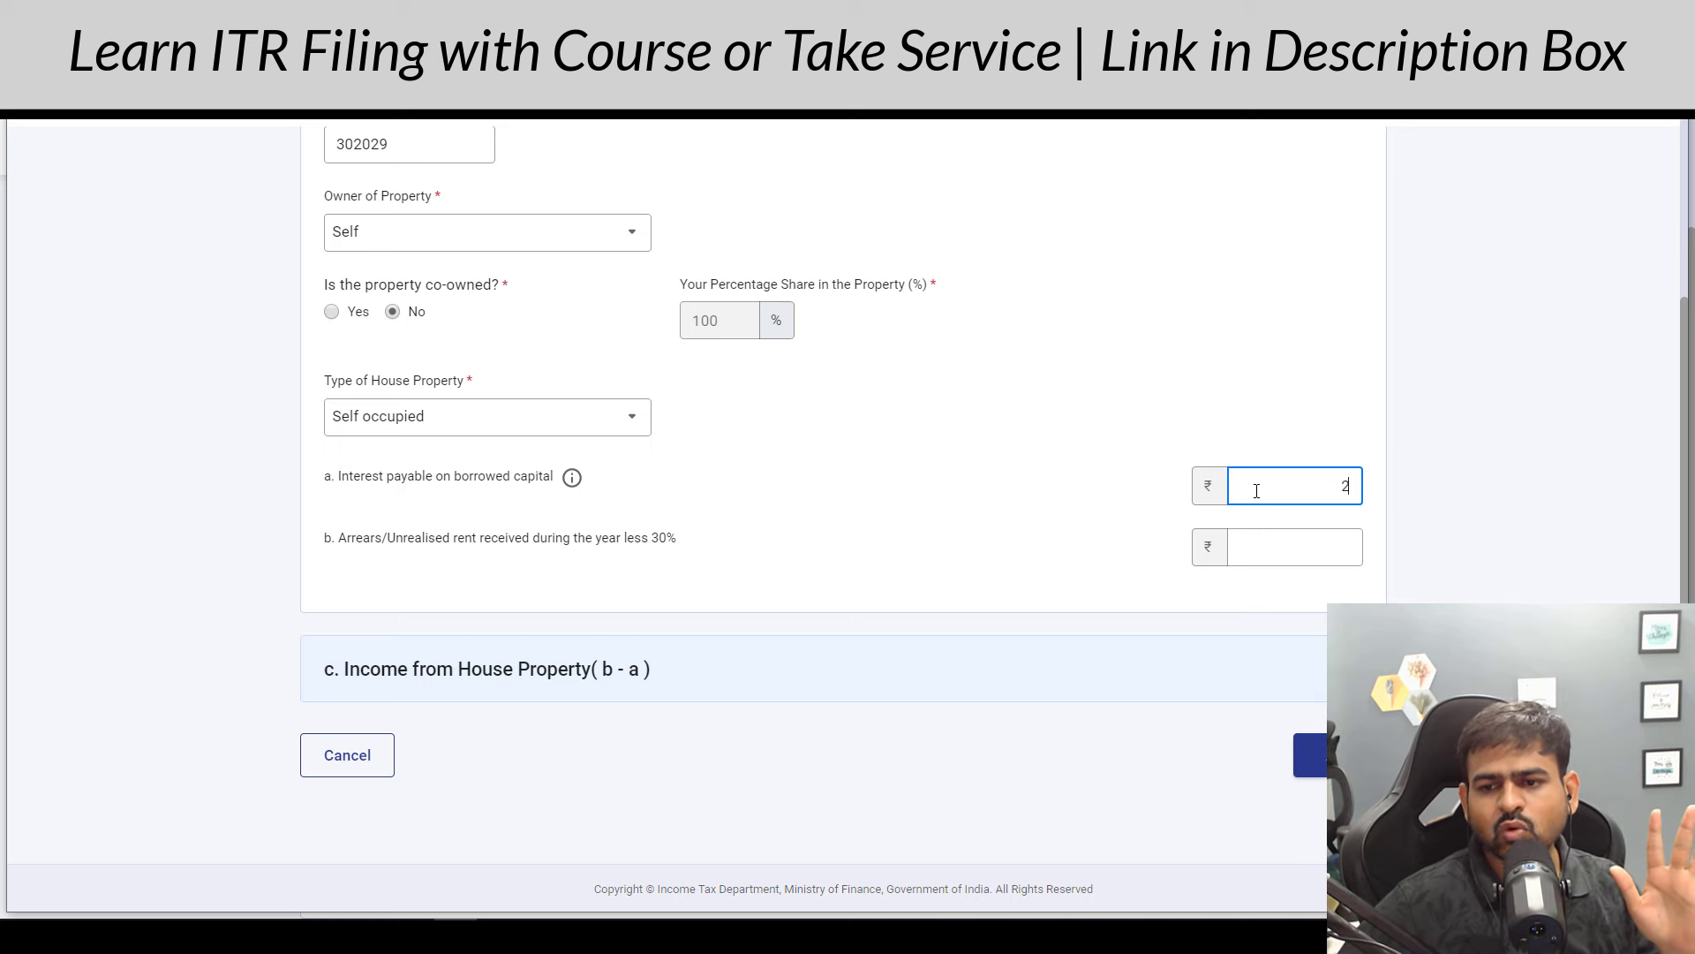
text(,00,000)
click(1103, 444)
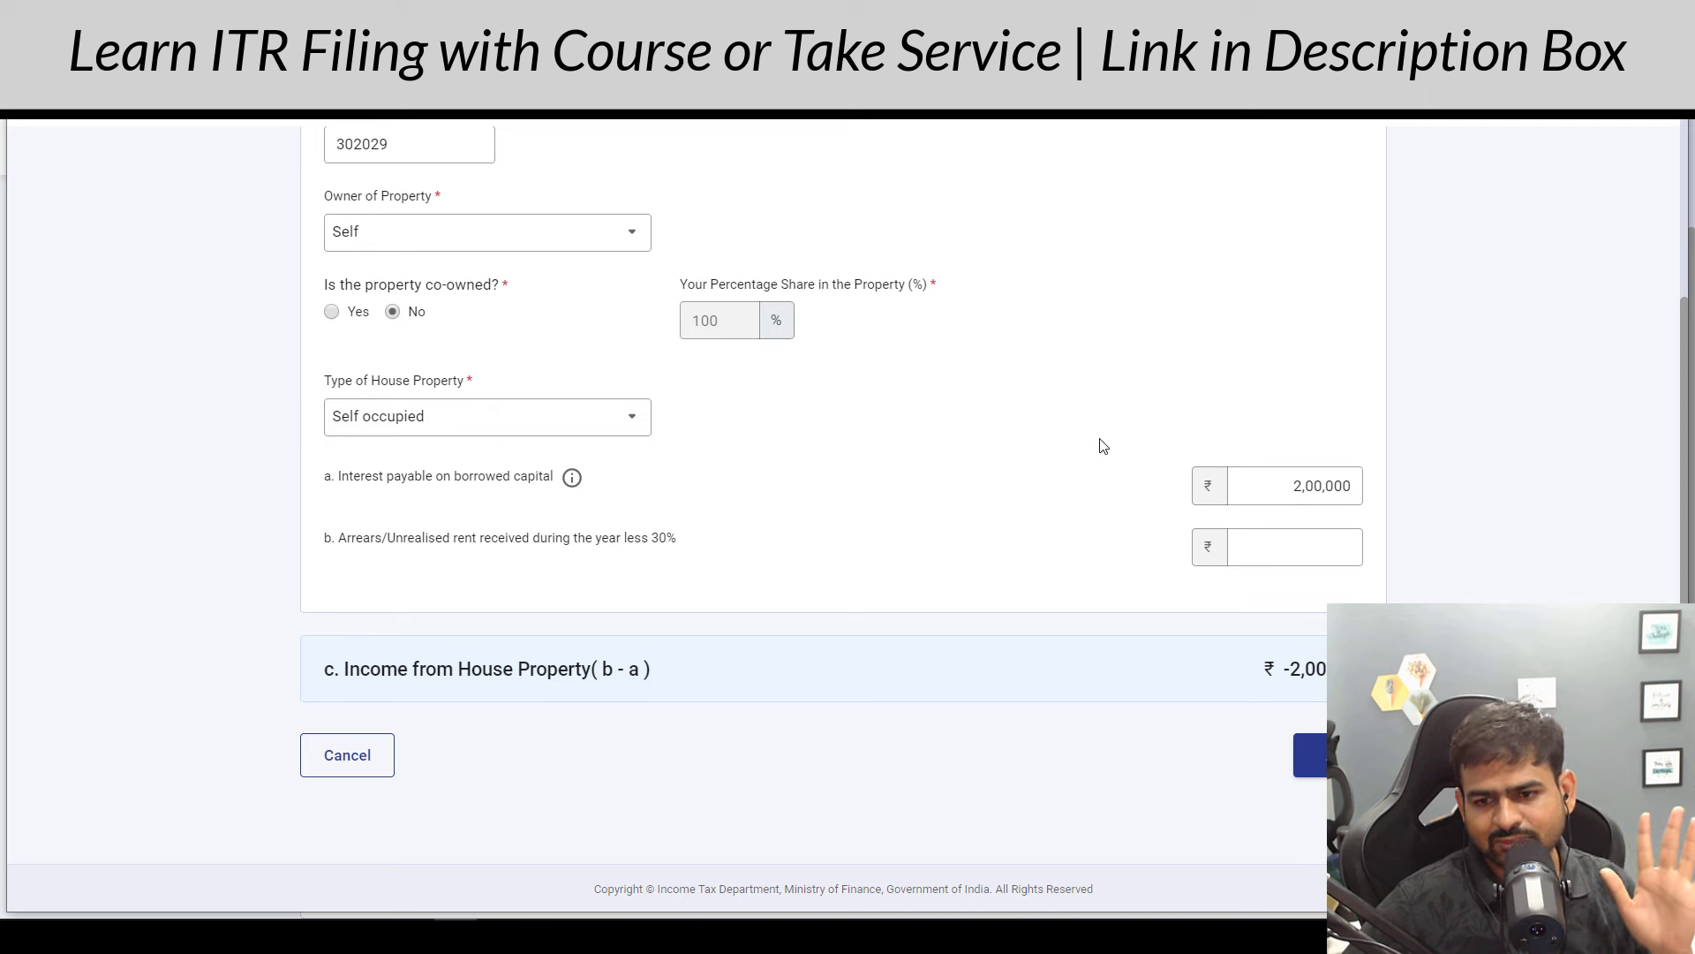
Step: Change the type of house property to Let out and locate the row for interest payable on borrowed capital
click(590, 431)
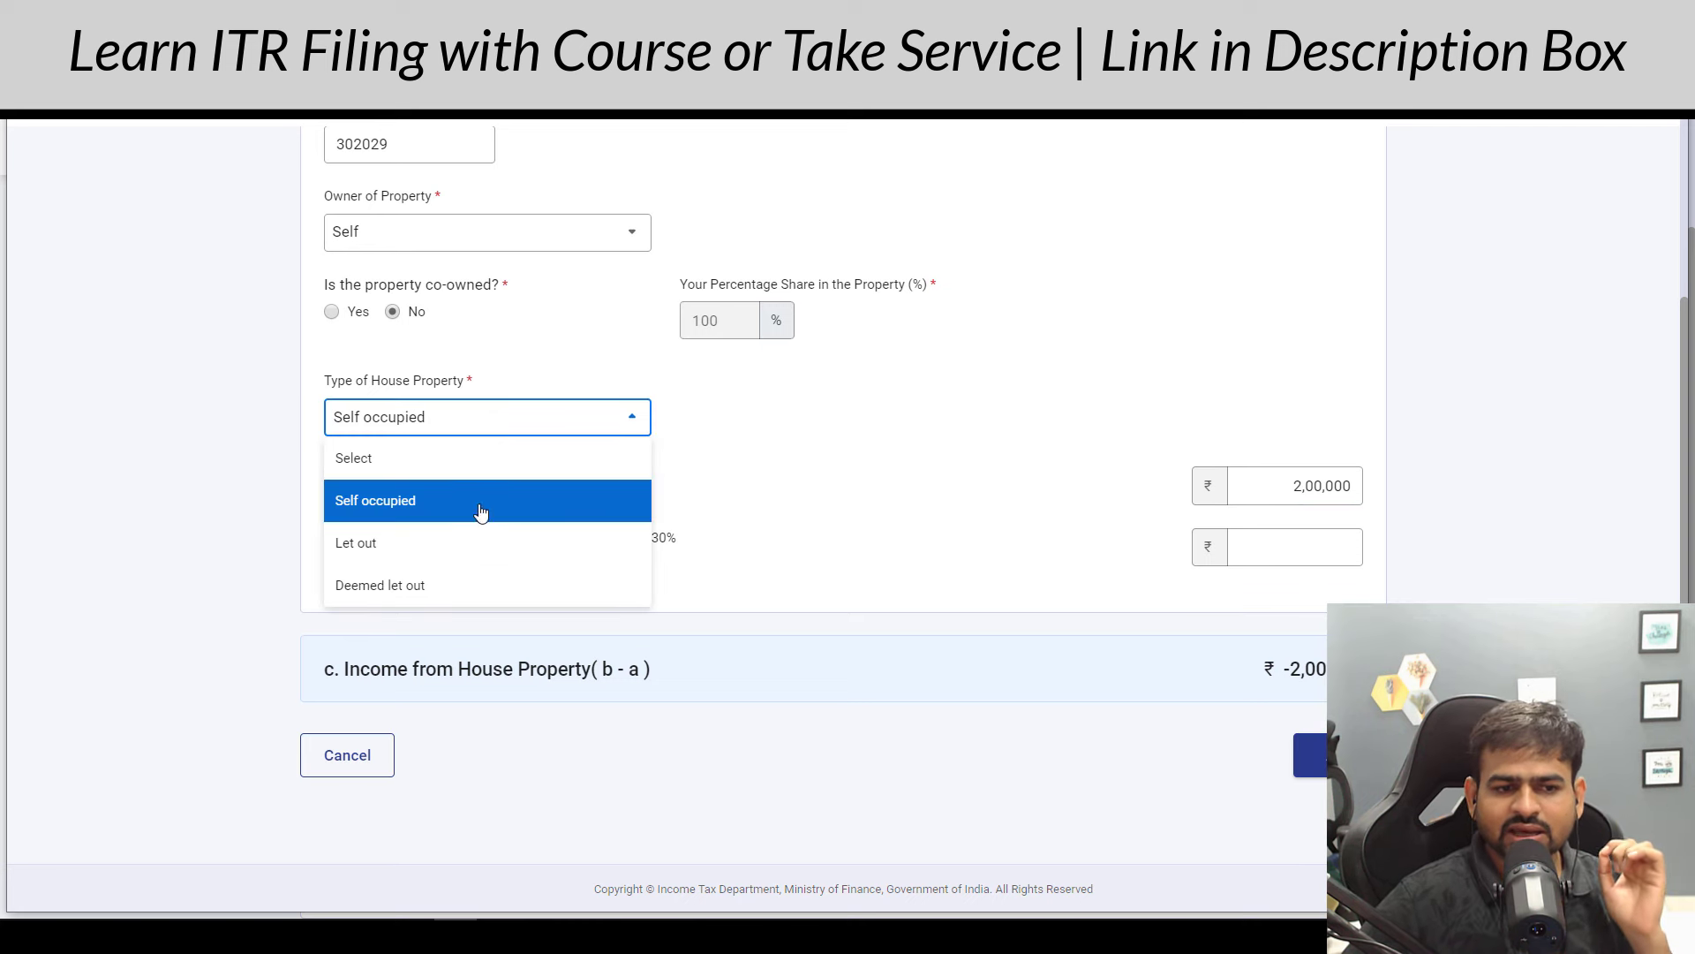
click(461, 552)
scroll(486, 547, down, 2)
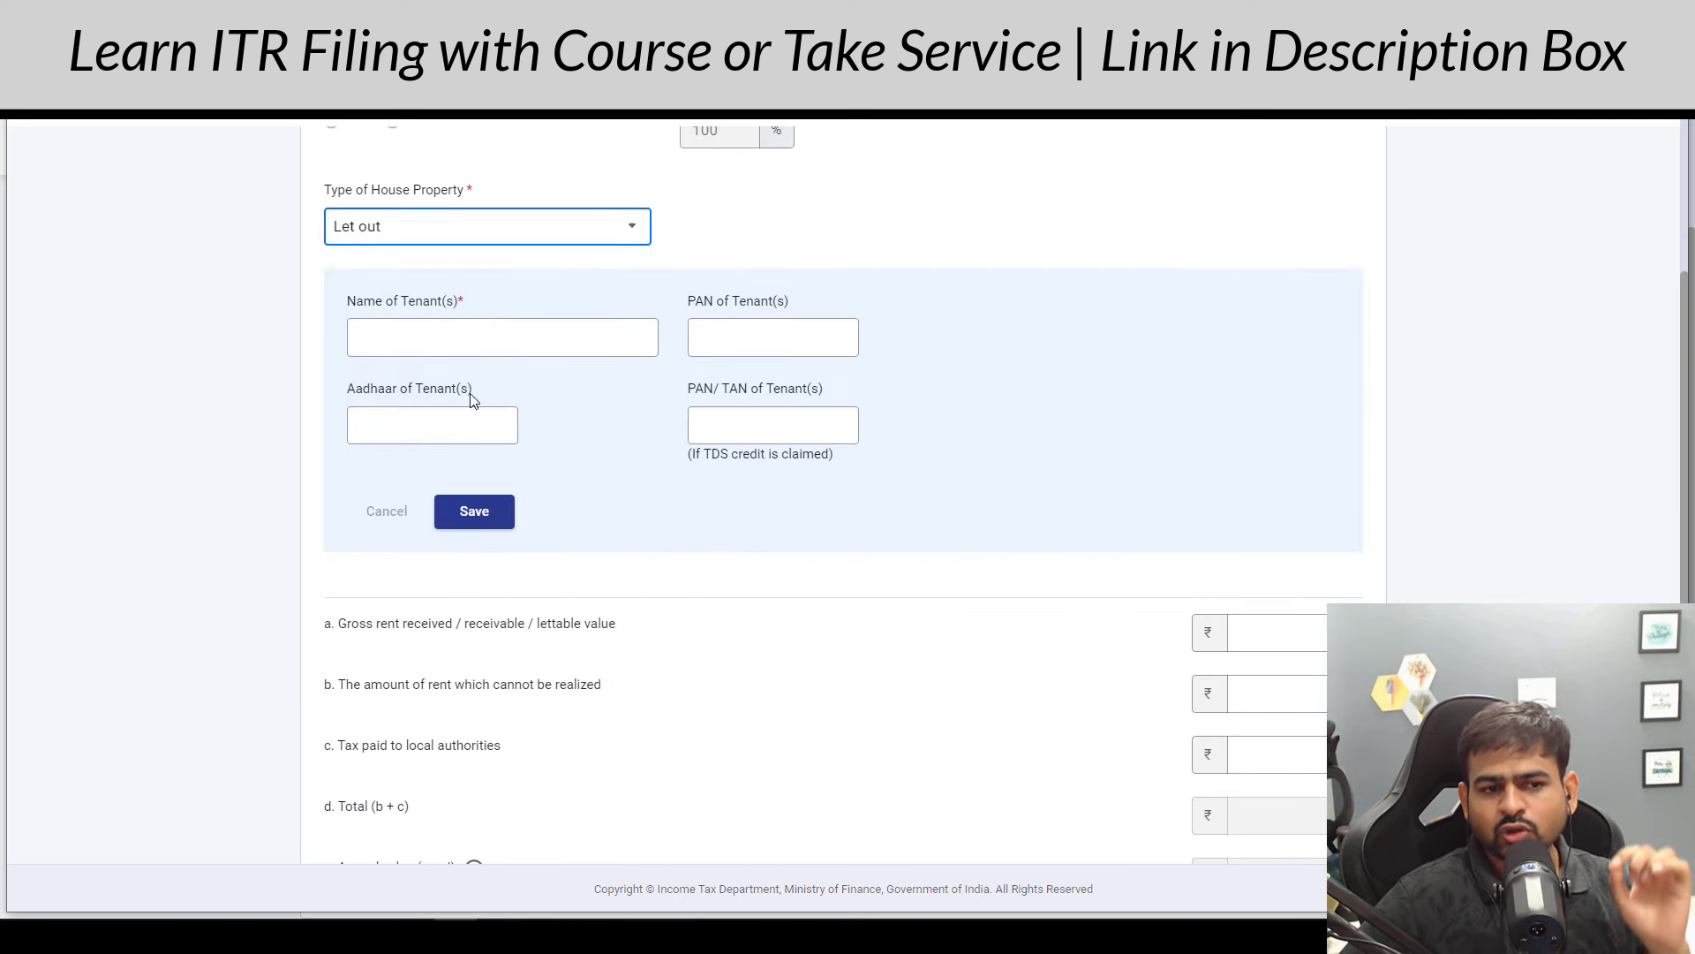
click(1289, 632)
scroll(1271, 653, down, 4)
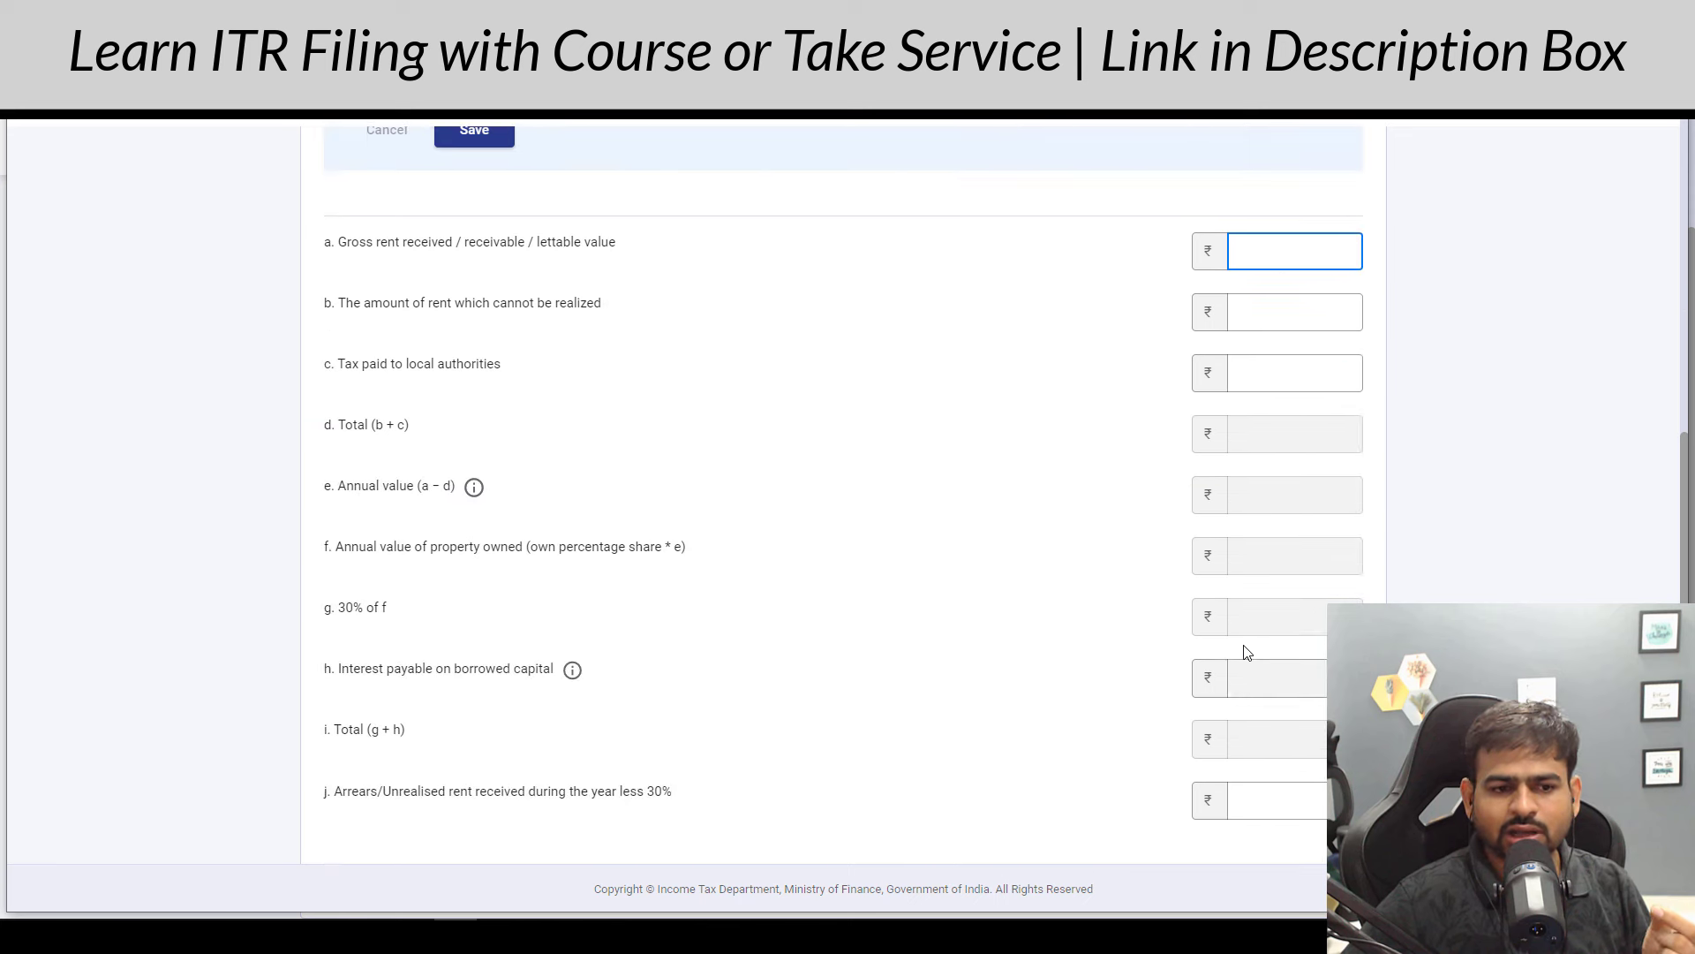
drag(338, 669, 508, 673)
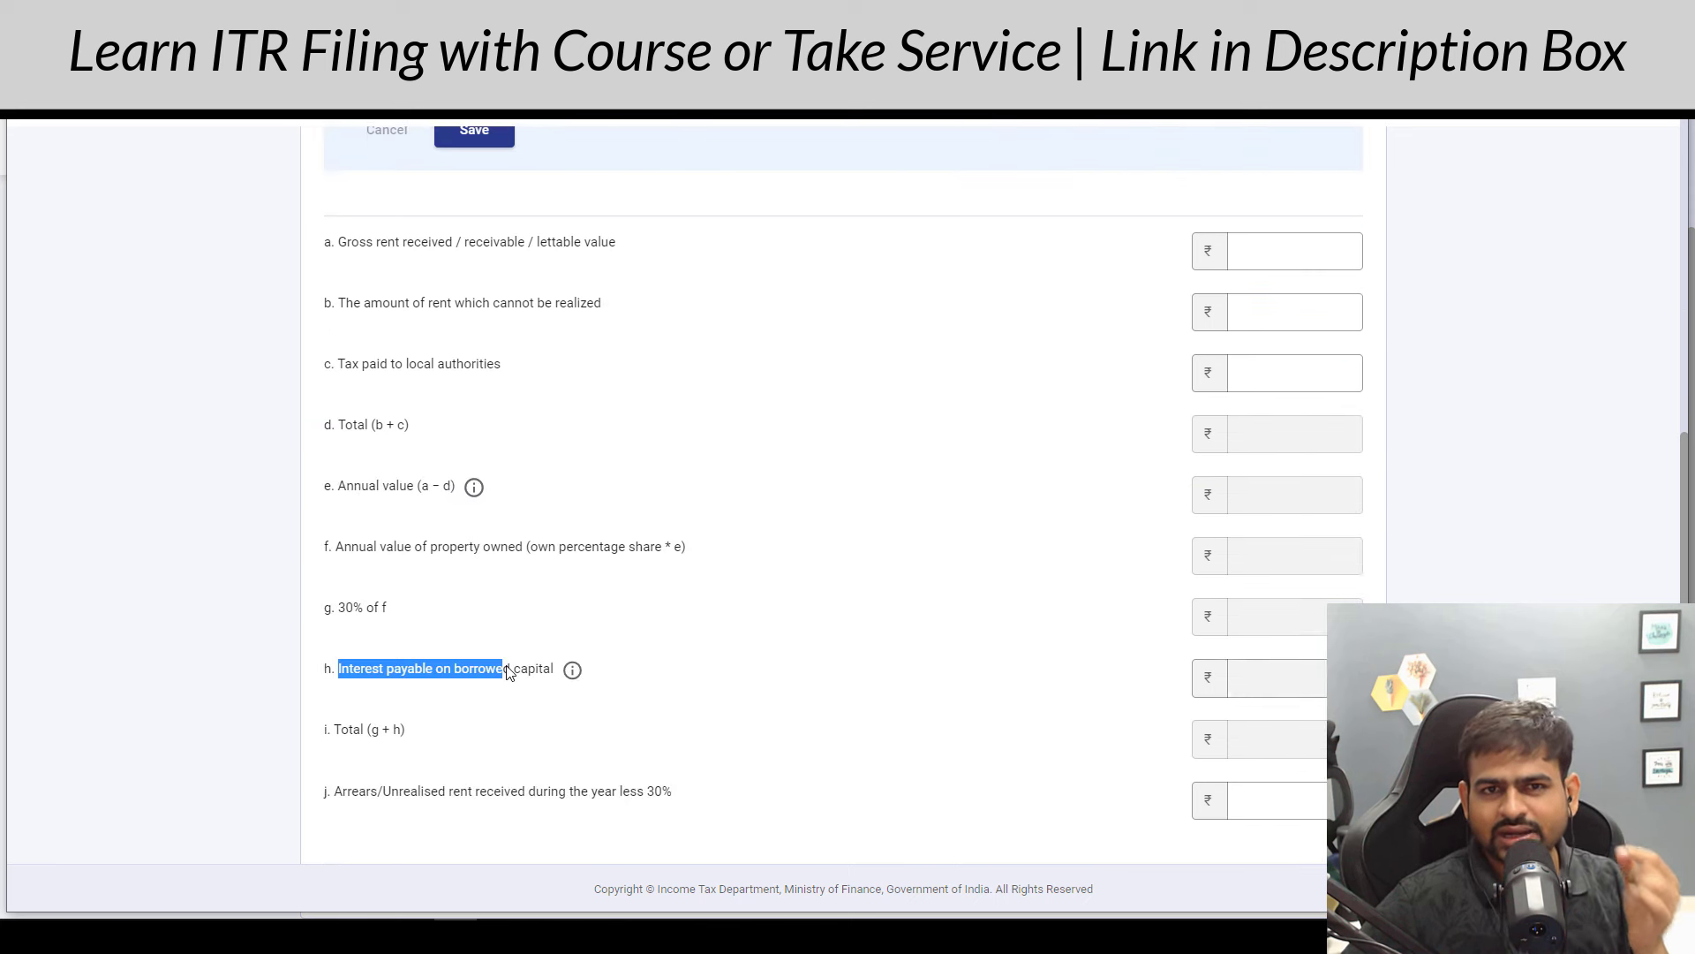
click(861, 673)
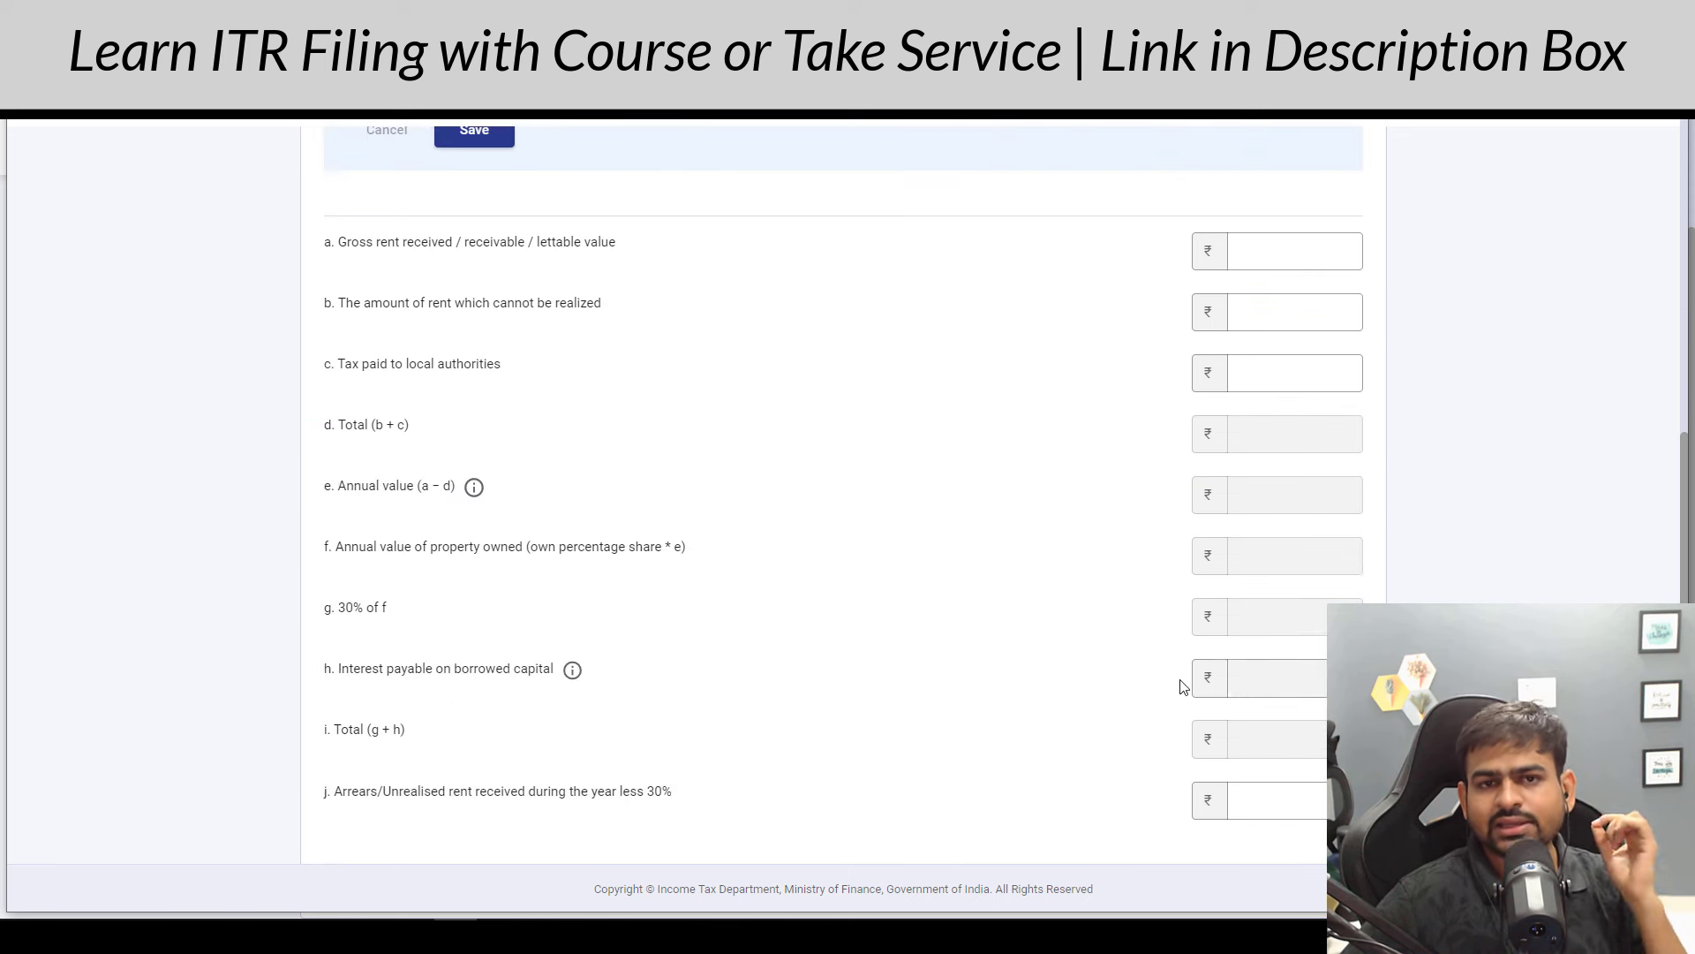
Step: Enter 500000 as gross rent received and 200000 as interest payable on borrowed capital for the let-out property
click(1293, 257)
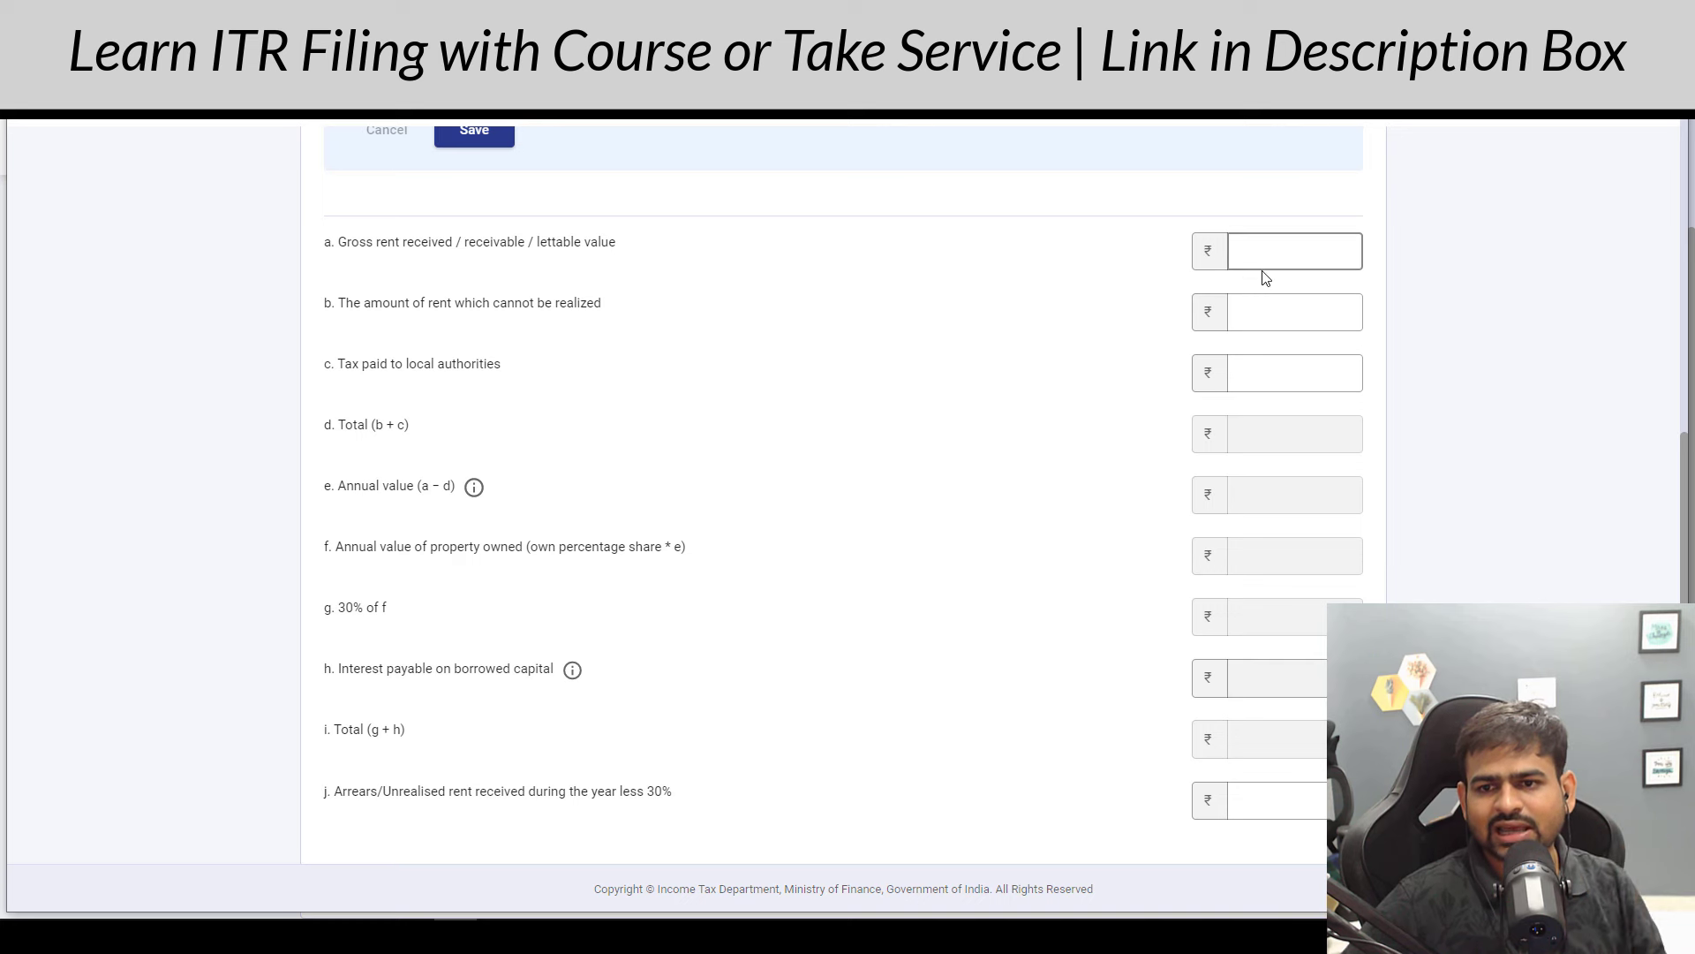
text(500000)
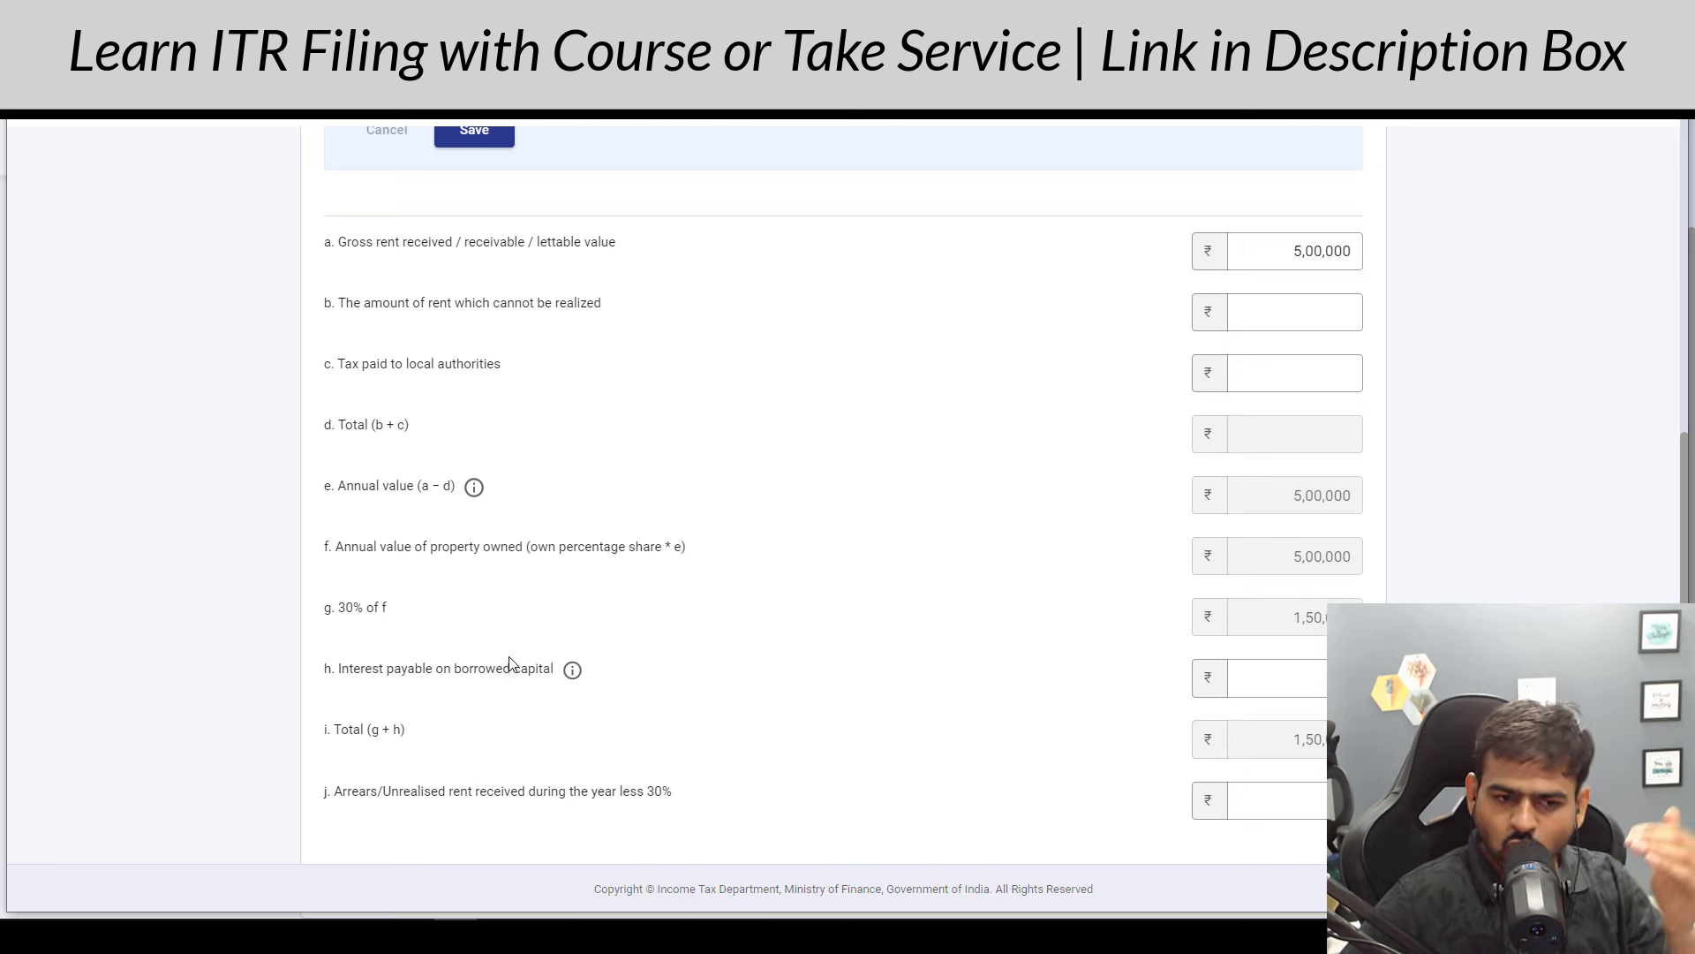
triple_click(480, 671)
click(1306, 677)
text(200000)
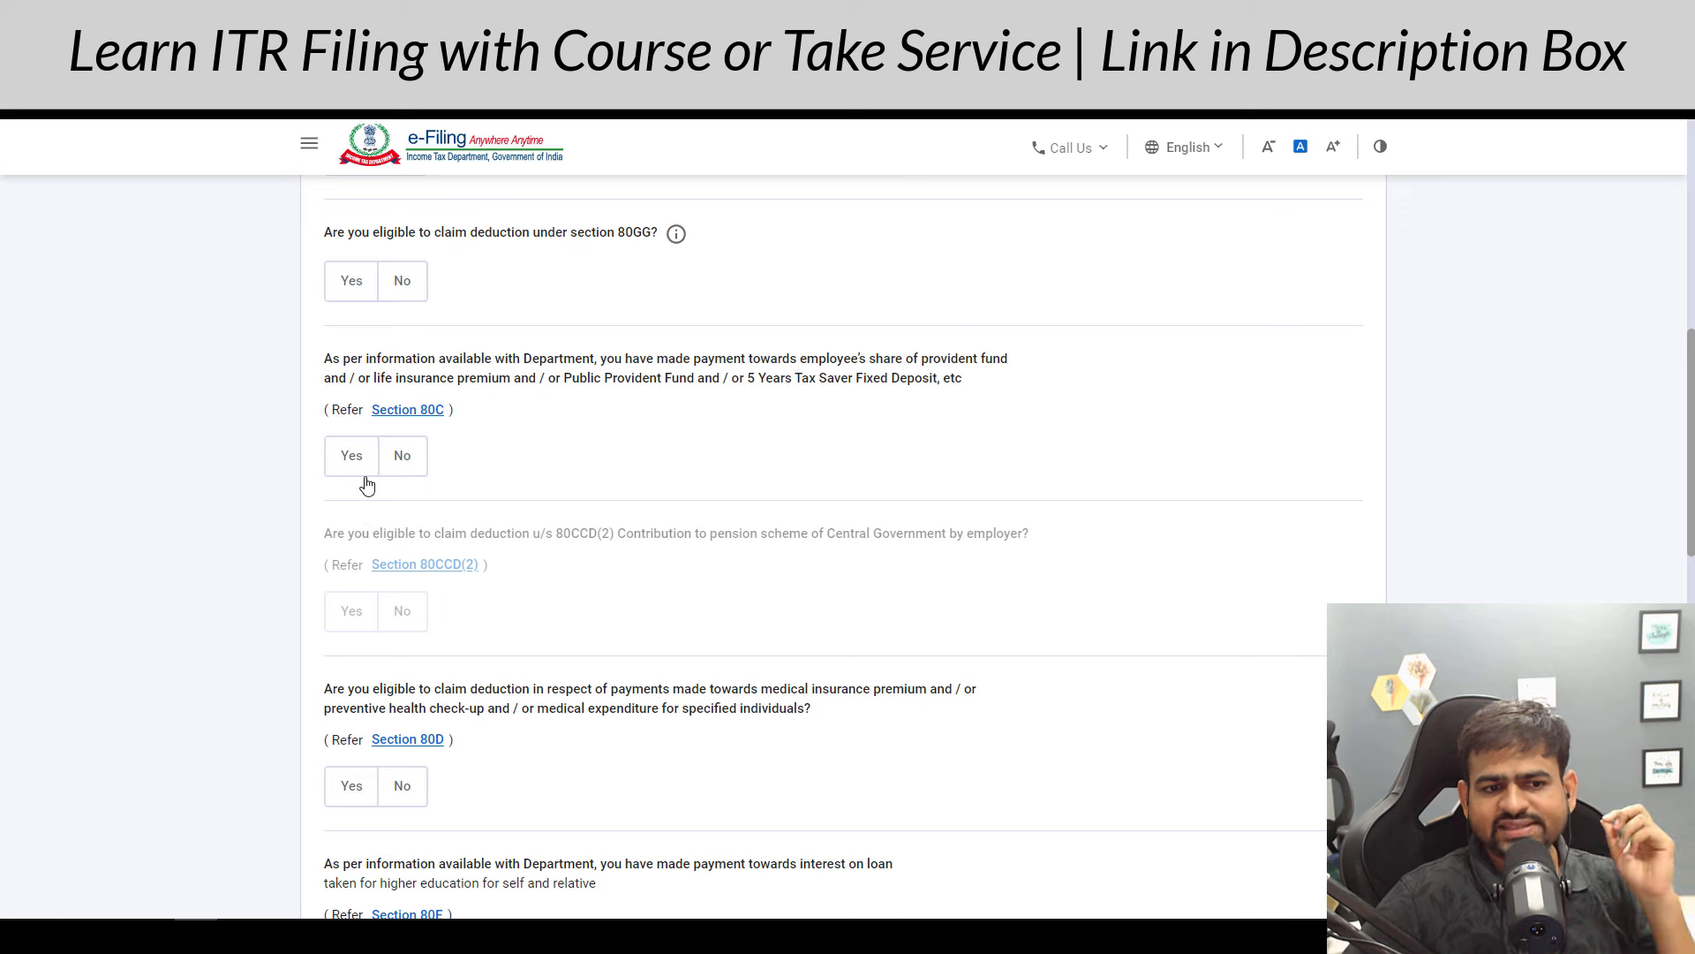
Step: Answer Yes to the Section 80C deduction question and set the amount claimed to 1,50,000
click(352, 454)
click(409, 536)
text(150000)
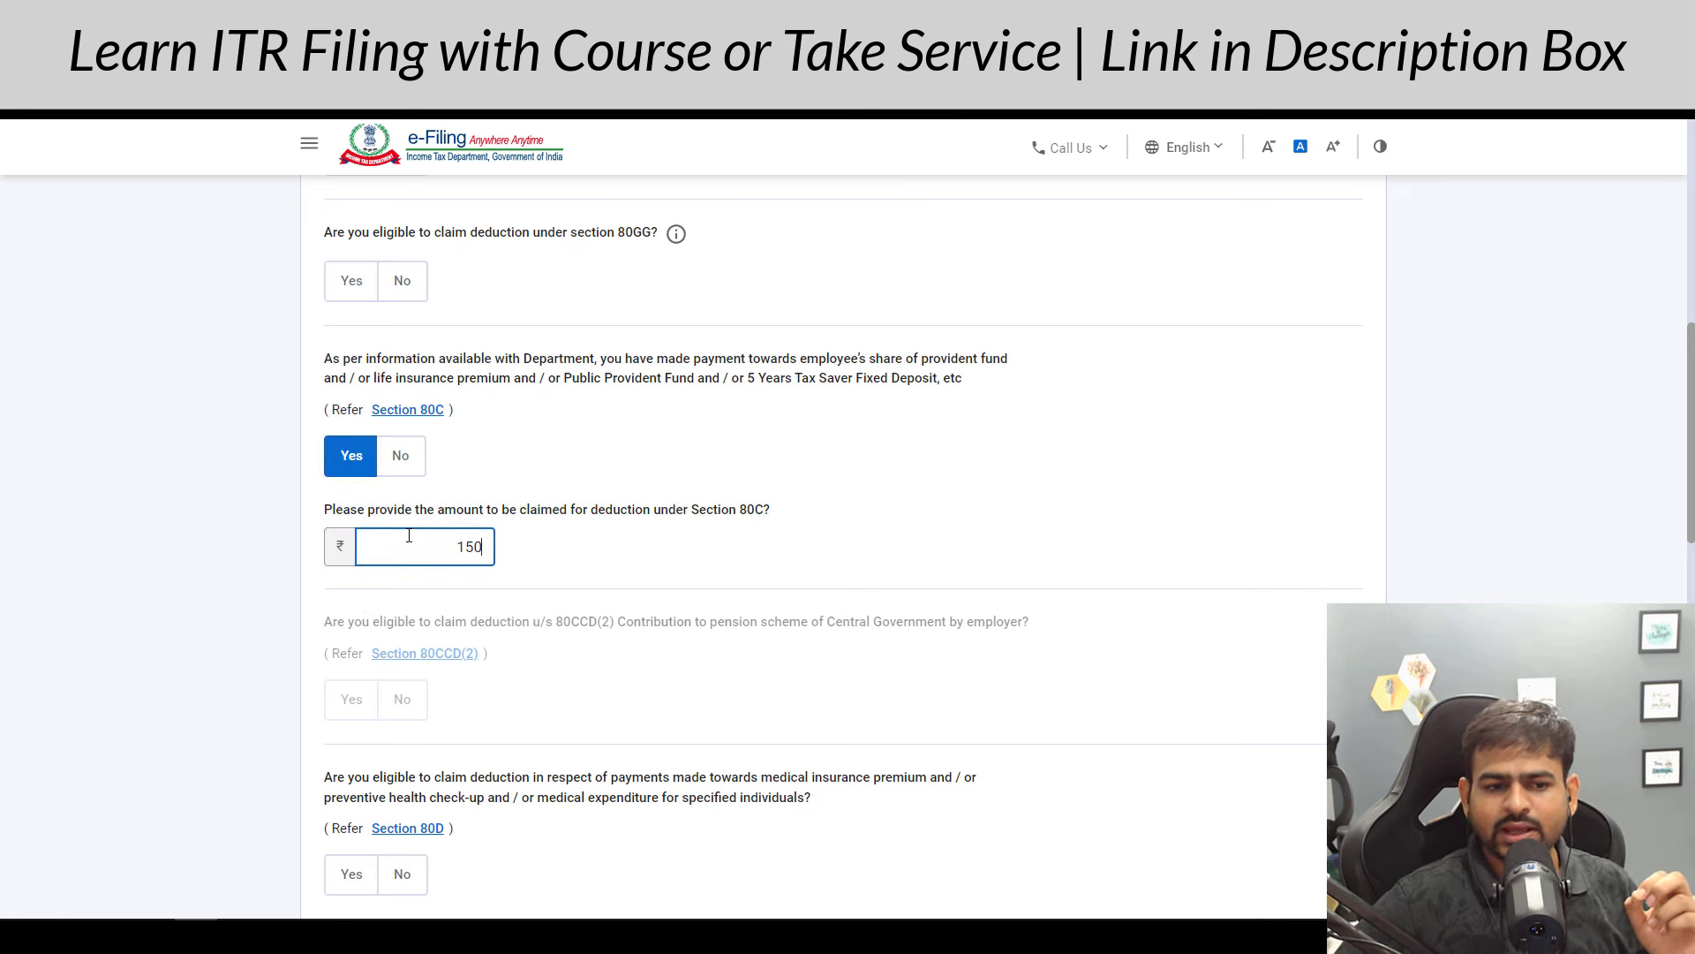
click(650, 578)
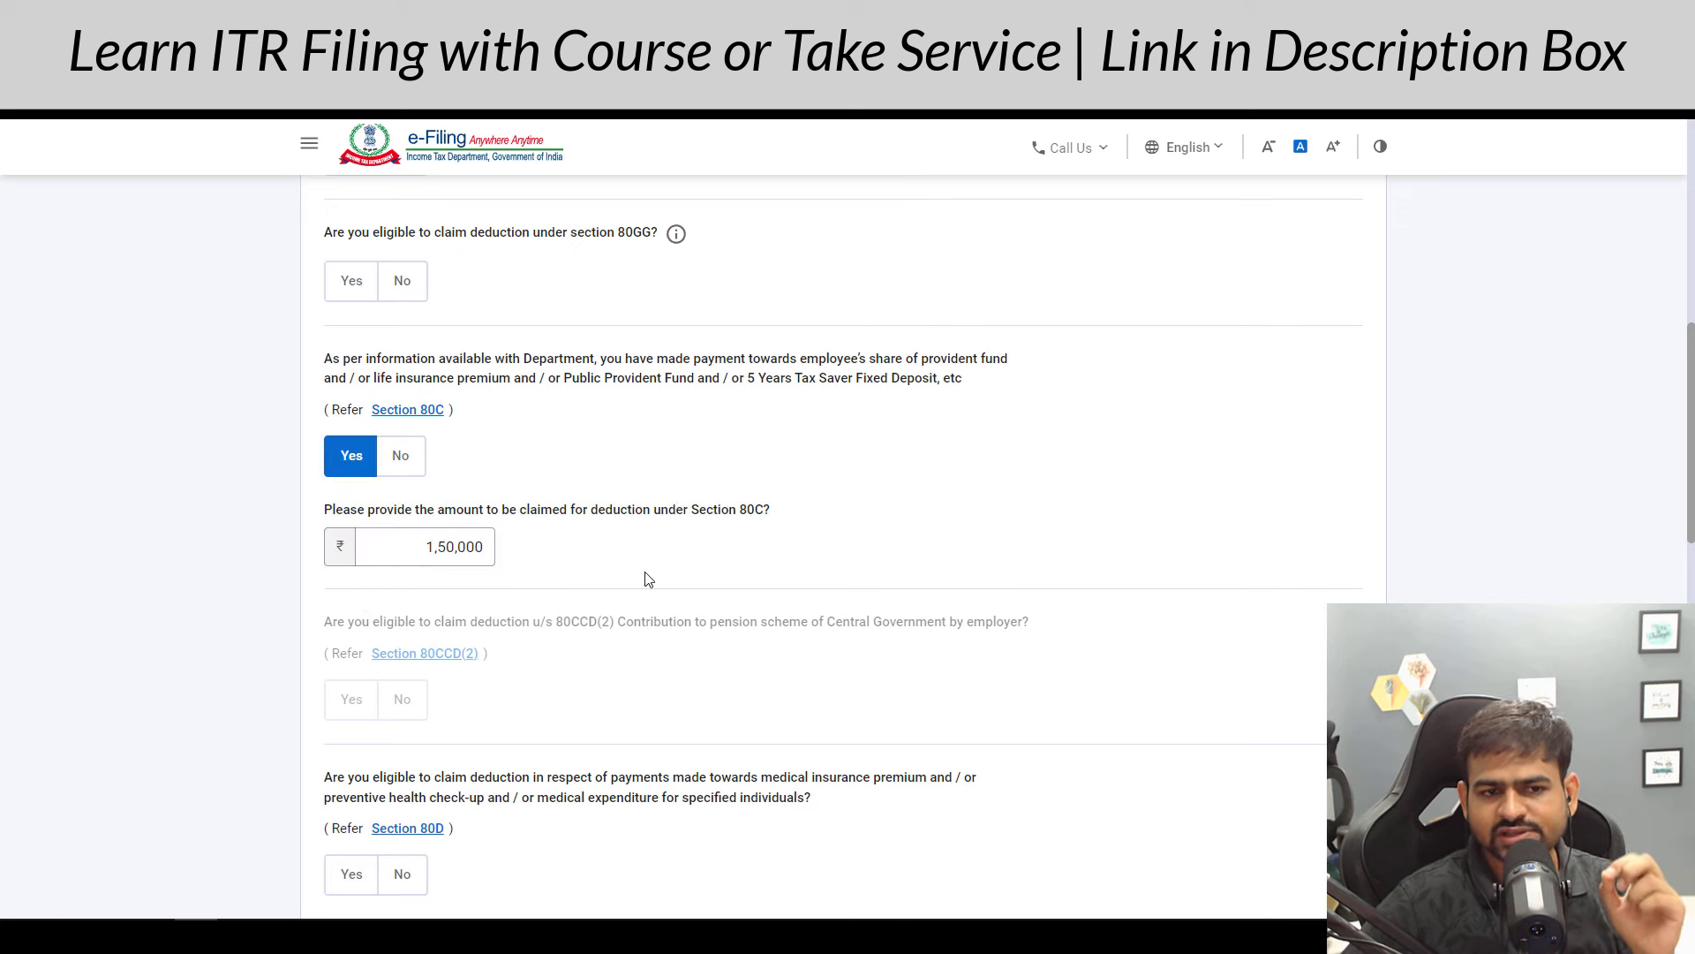
drag(415, 378, 724, 378)
key(shift+Home)
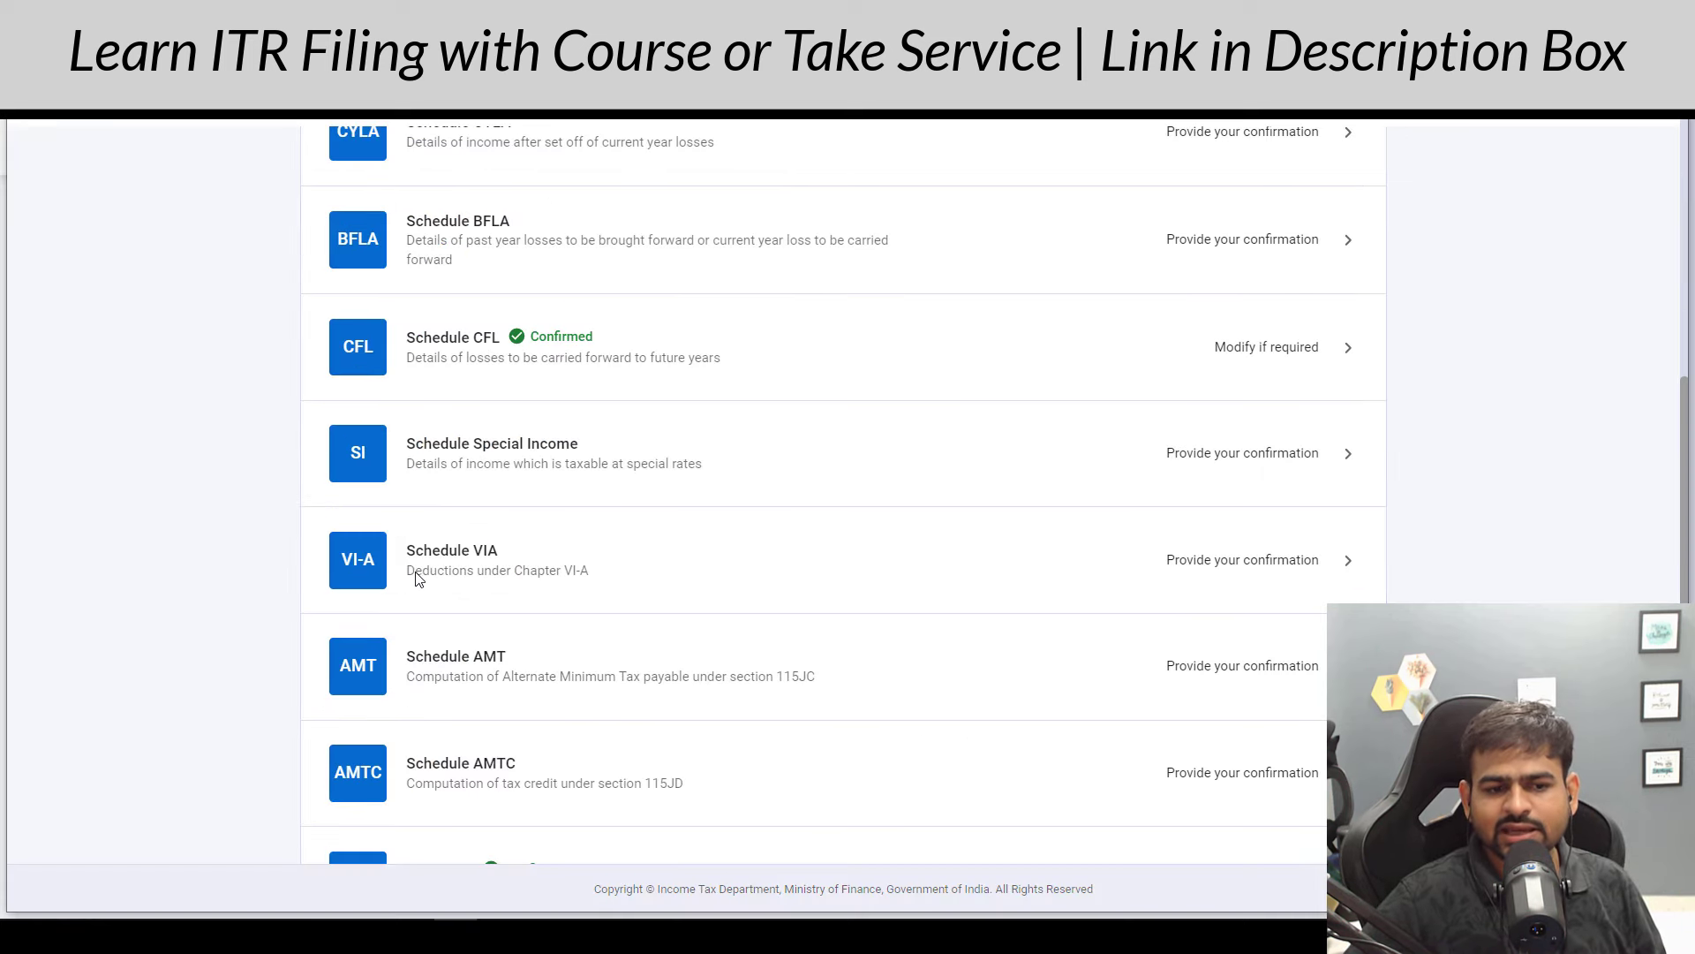
Step: Open Schedule VI-A in ITR-2 and choose 80C as the deduction section in Part B
click(738, 575)
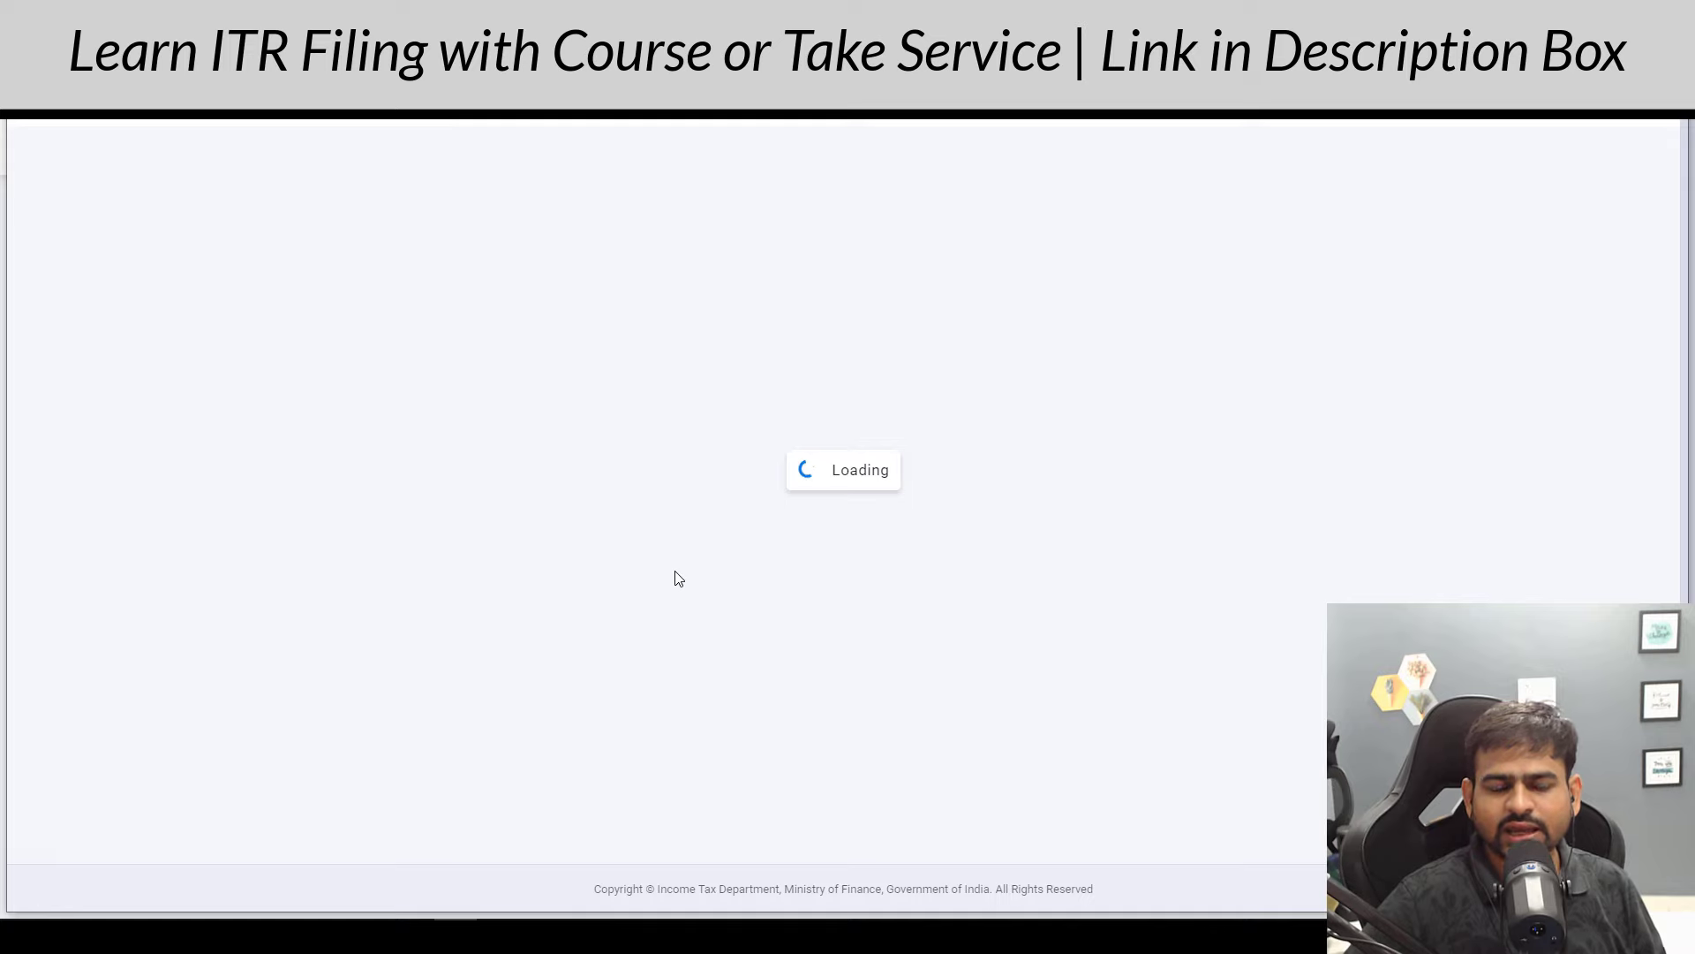
click(438, 446)
click(441, 452)
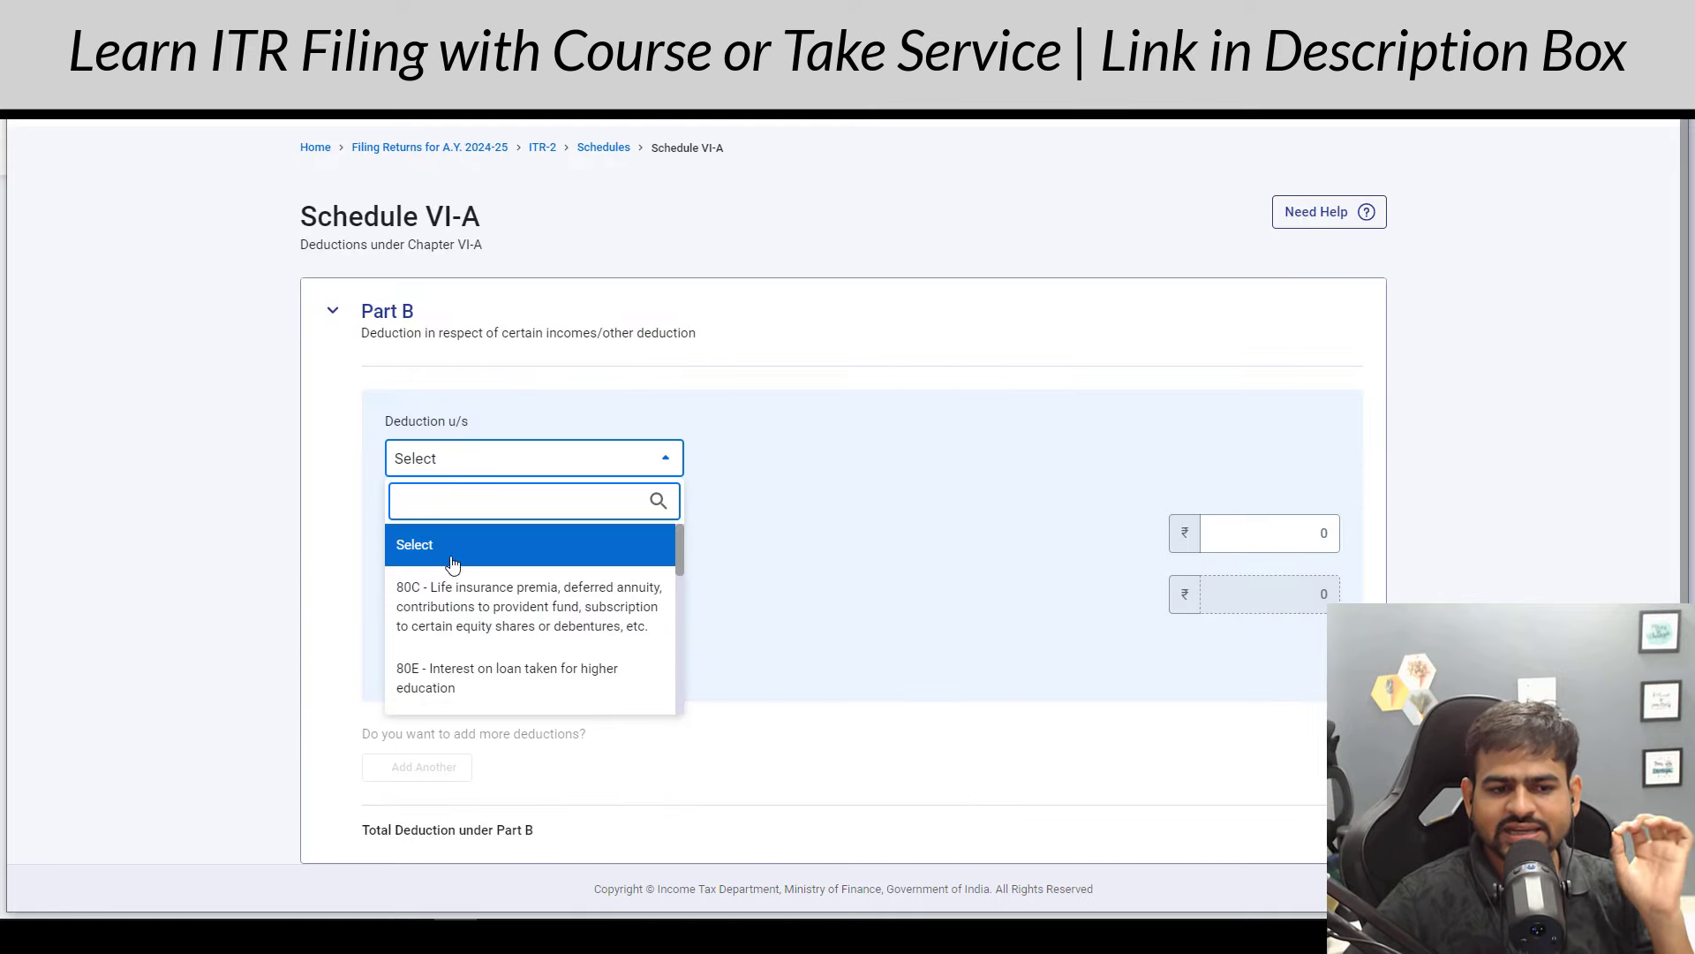
click(466, 593)
click(1225, 585)
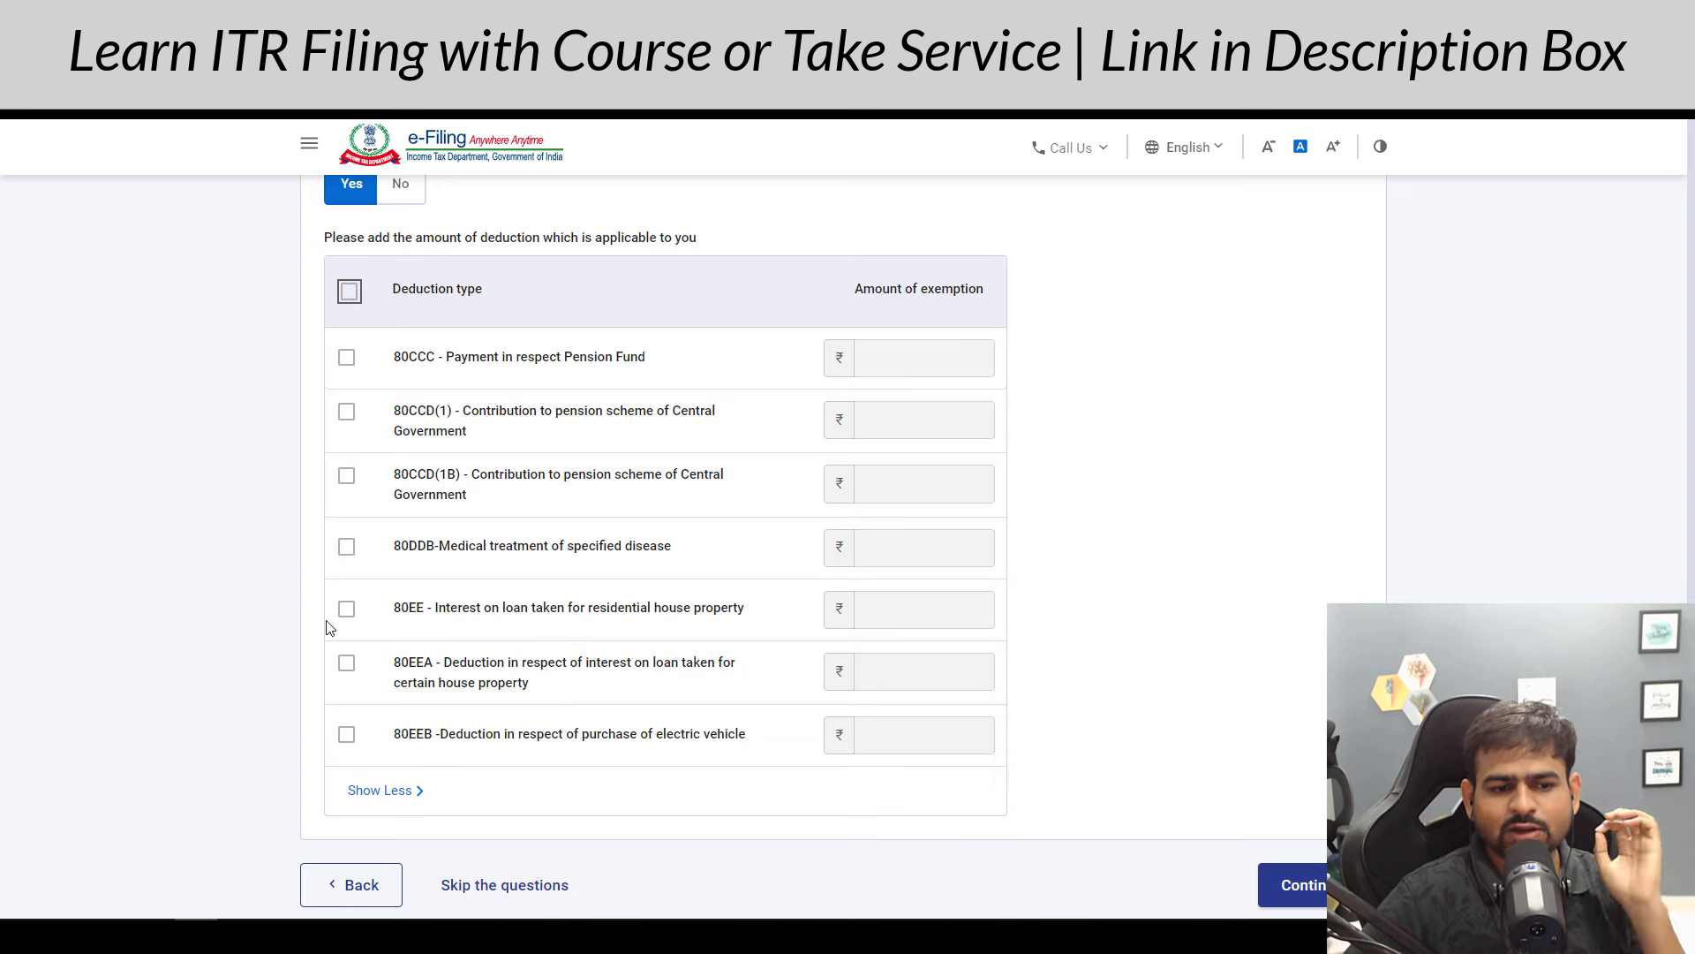
Step: Select the 80EE and 80EEA home loan interest deductions in the list of applicable deduction types
click(346, 610)
click(346, 663)
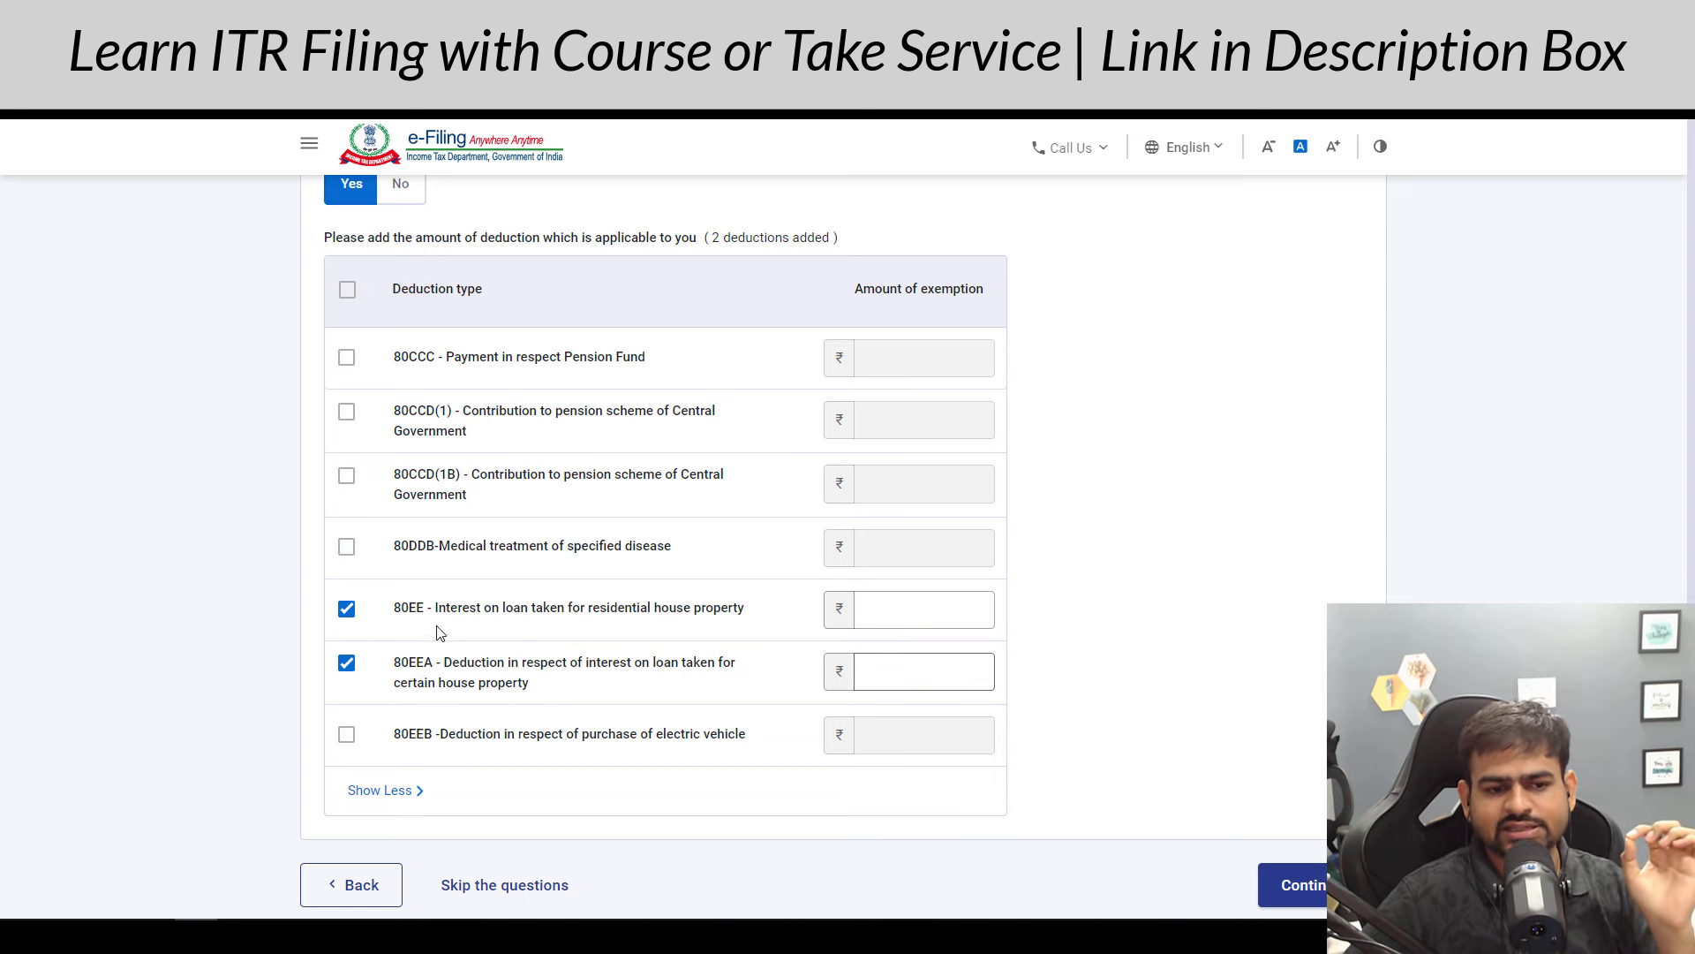
drag(443, 662, 558, 671)
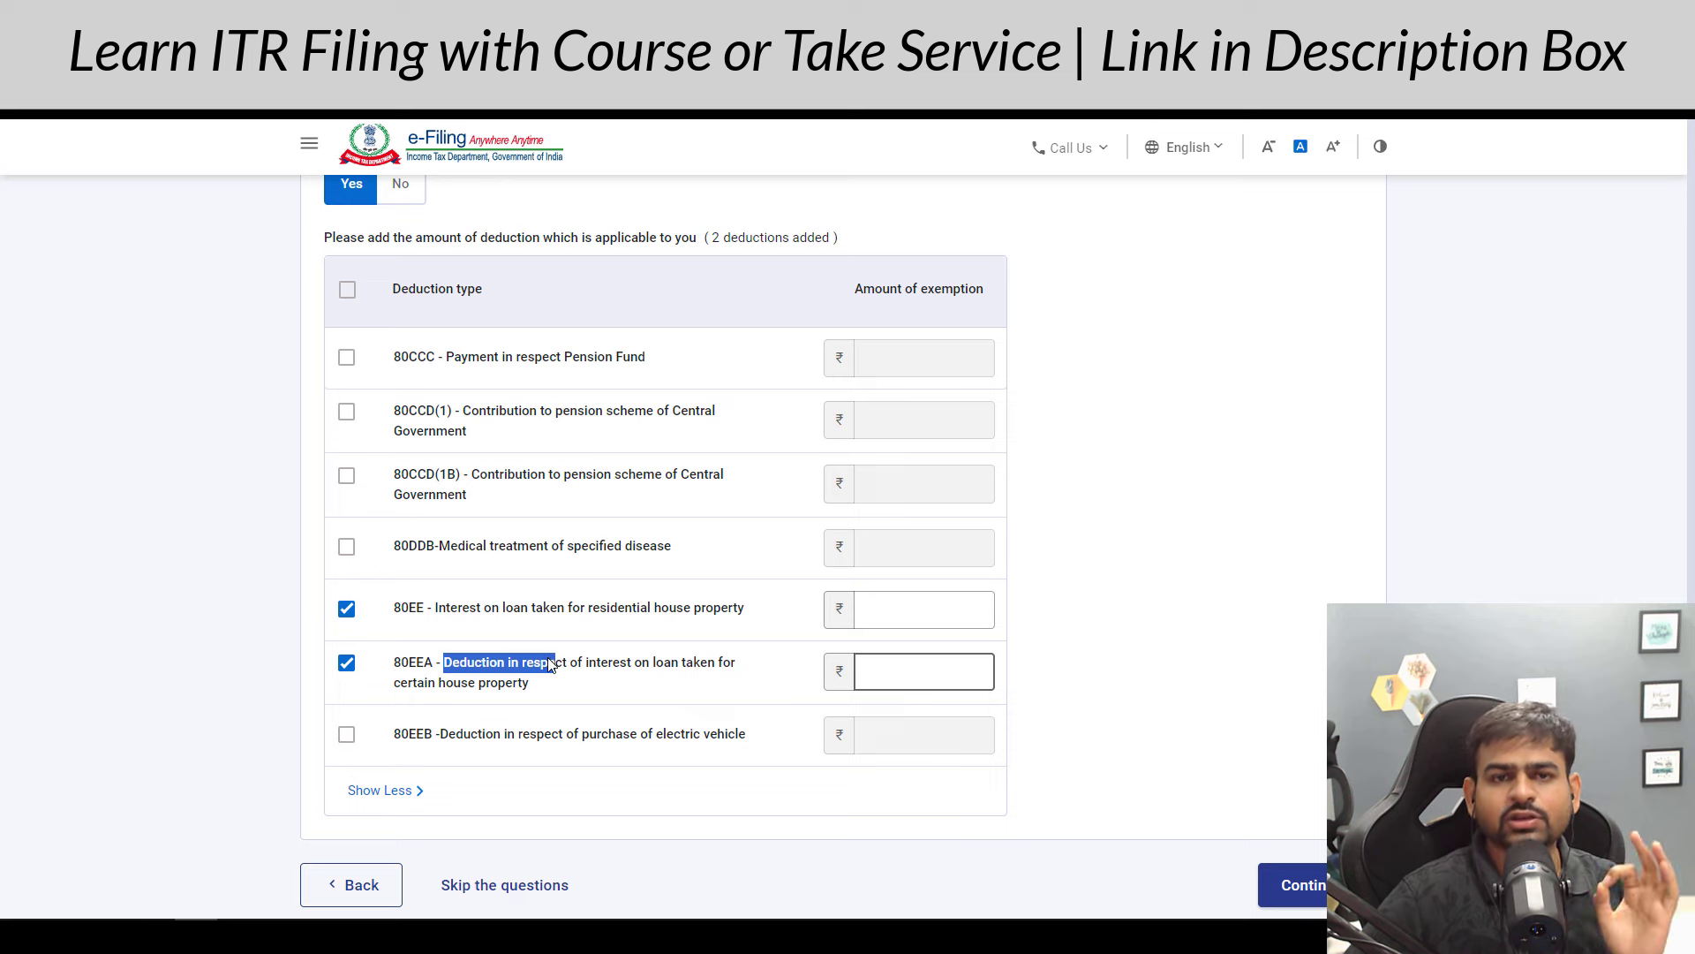
Step: Switch to the PDF slides and review the loan amount and loan date conditions for 80EE deductions
key(alt+Tab)
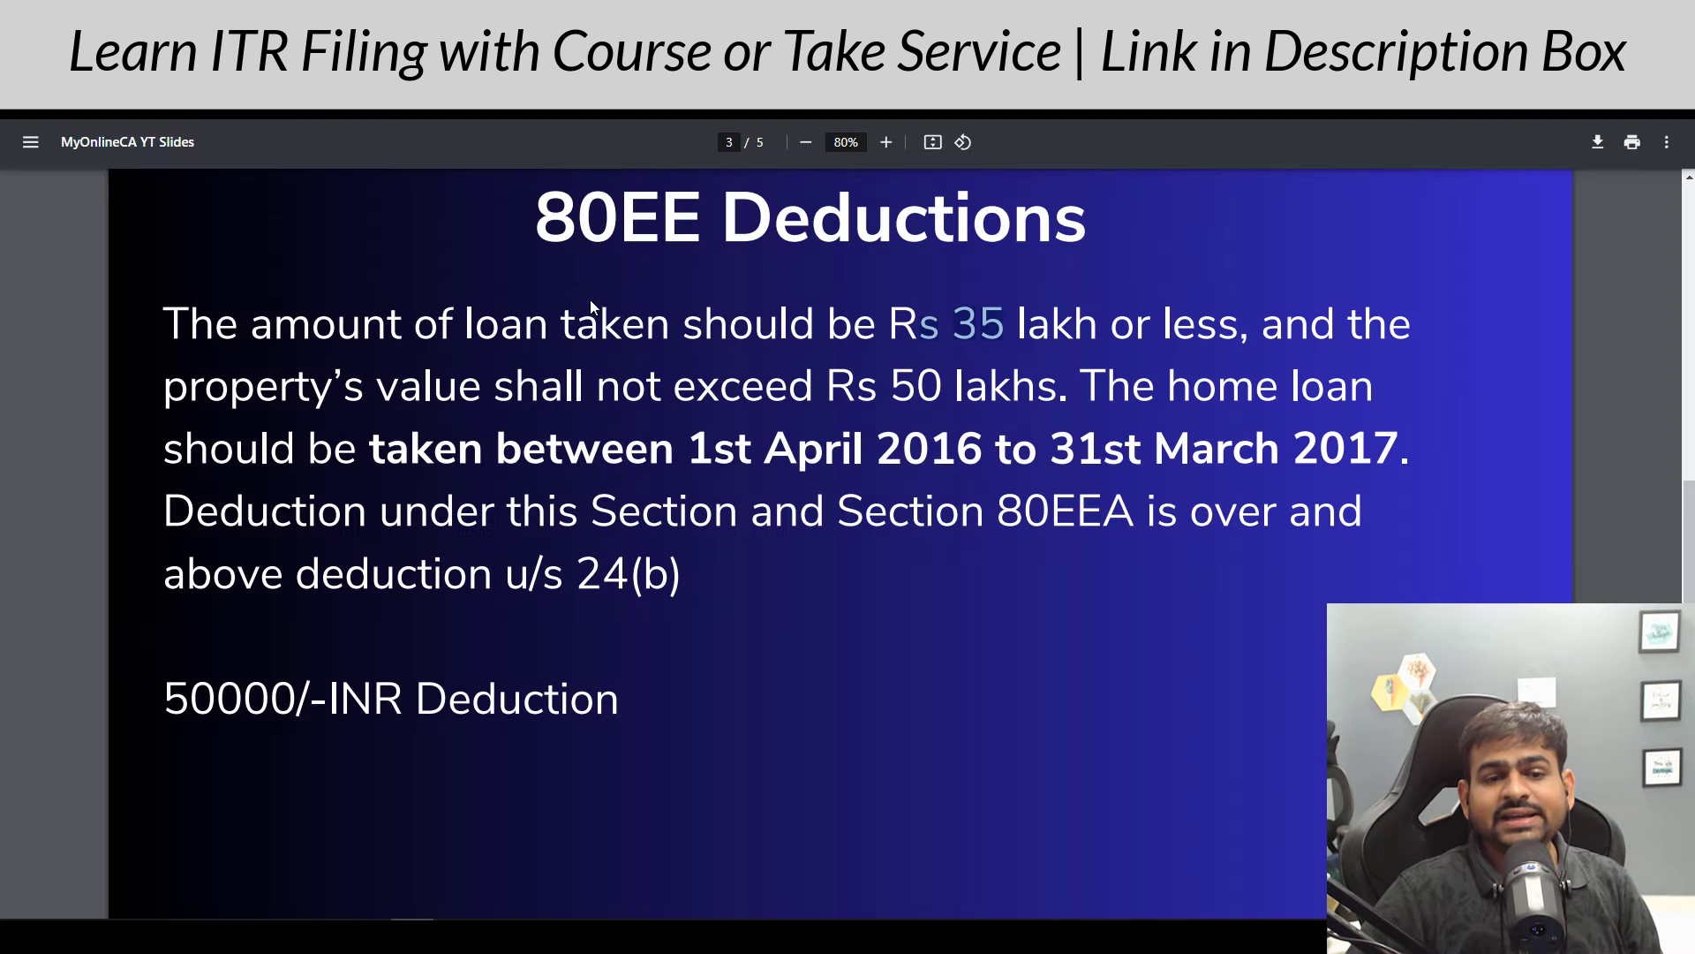
drag(649, 237, 886, 249)
drag(738, 451, 930, 452)
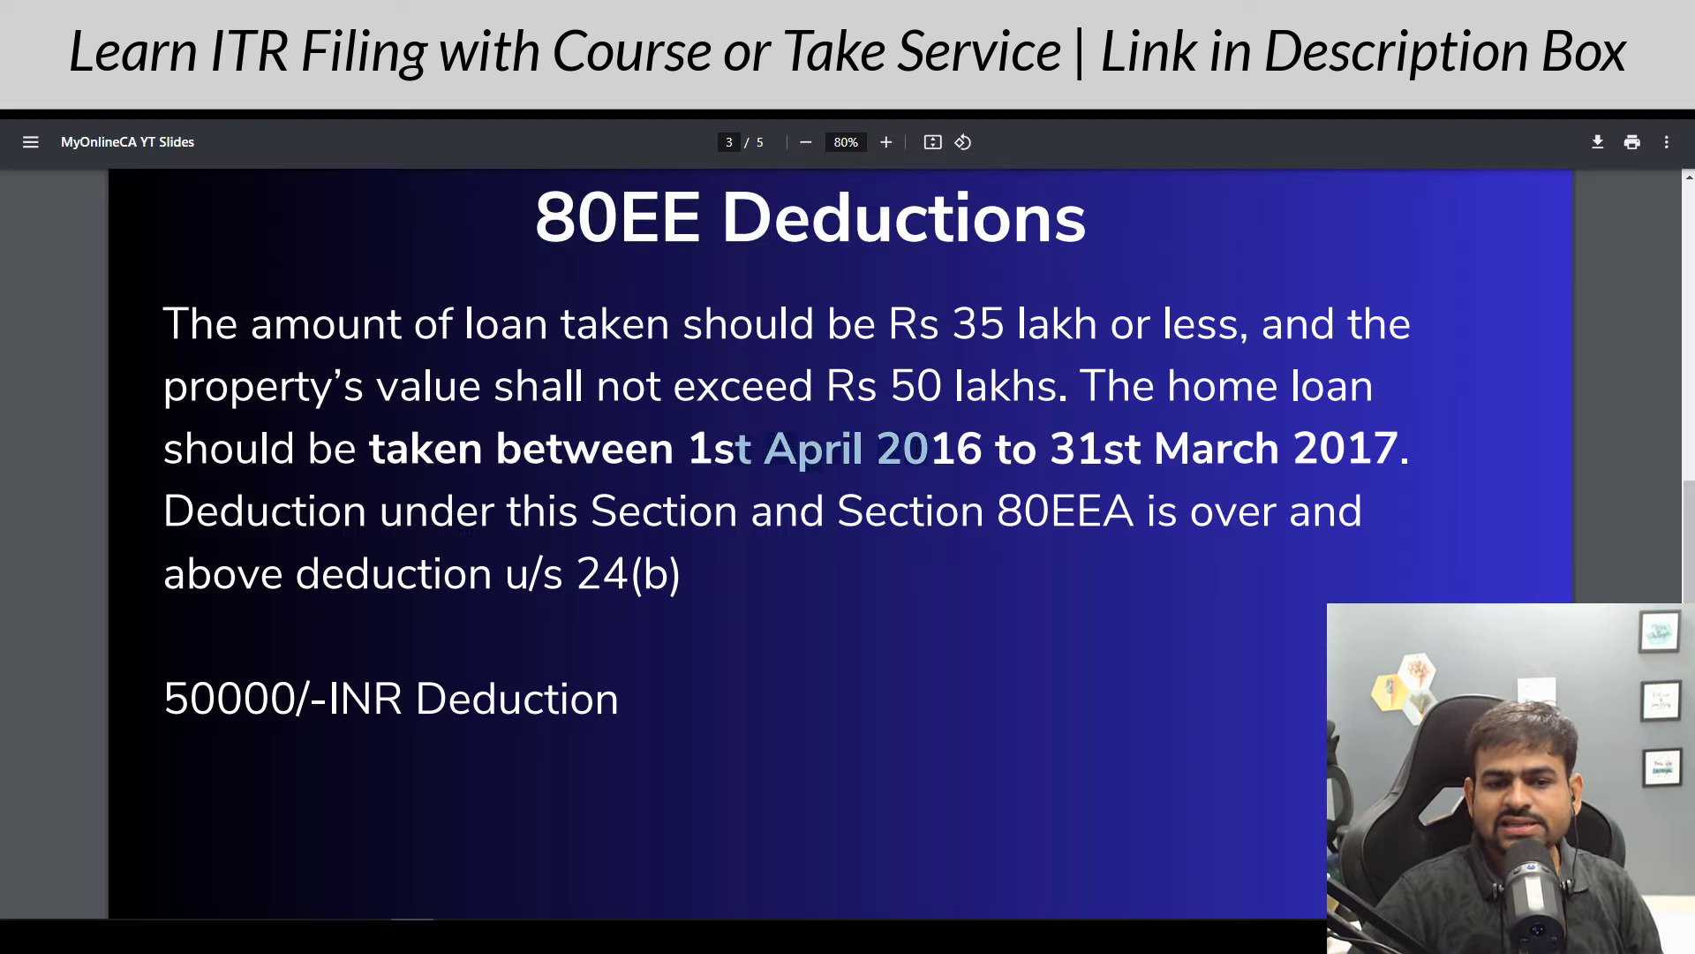